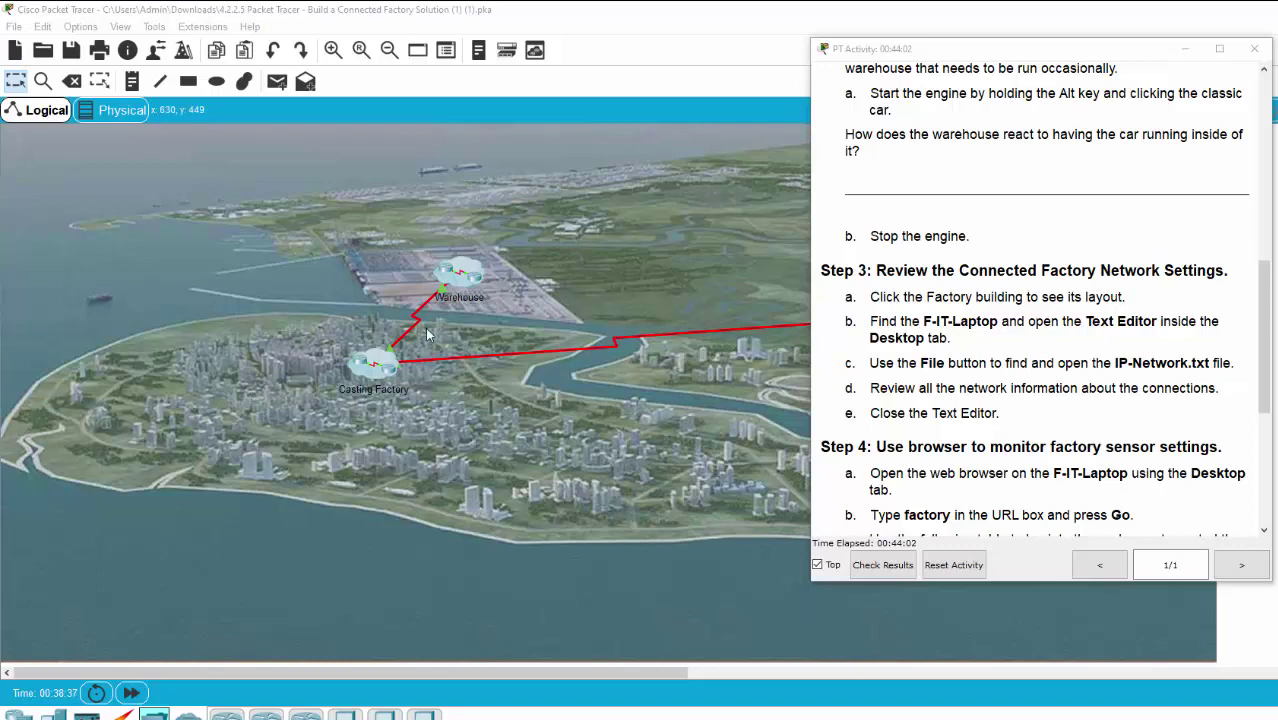
# Step: Open the Casting Factory building and scroll its floor plan to find F-IT-Laptop
pyautogui.click(388, 374)
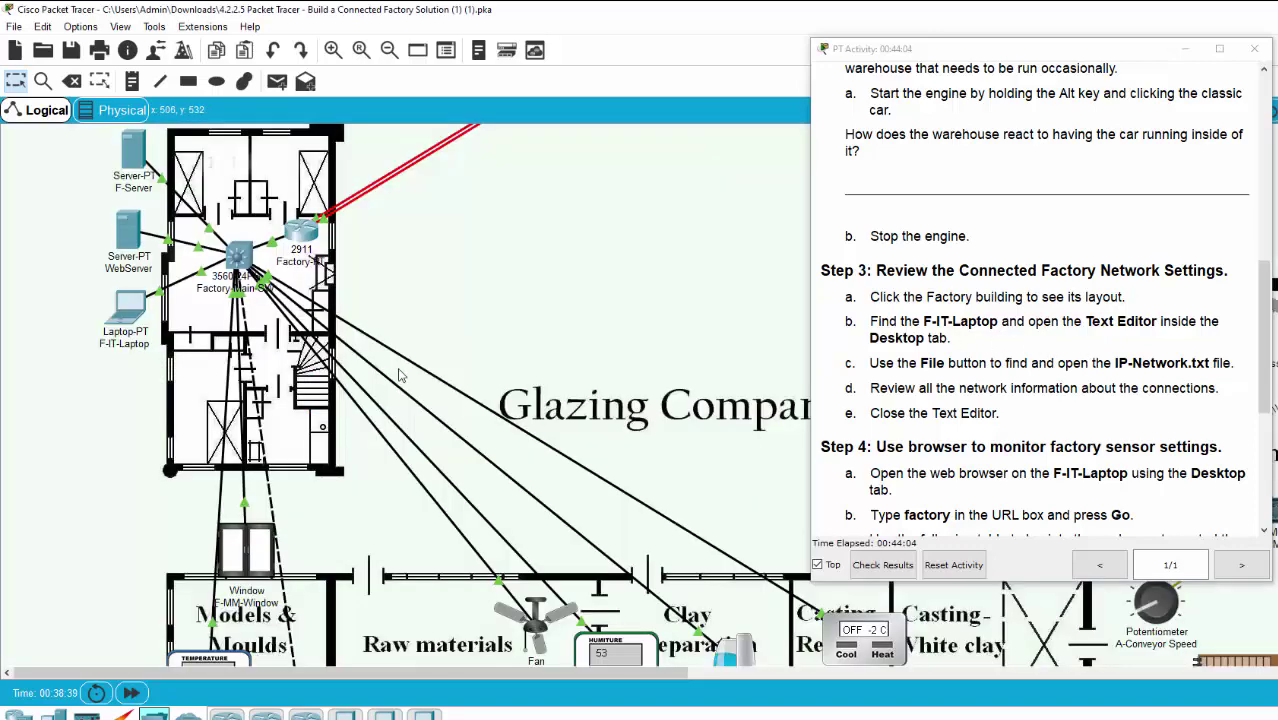
pyautogui.scroll(2, 518, 338)
pyautogui.scroll(-5, 512, 327)
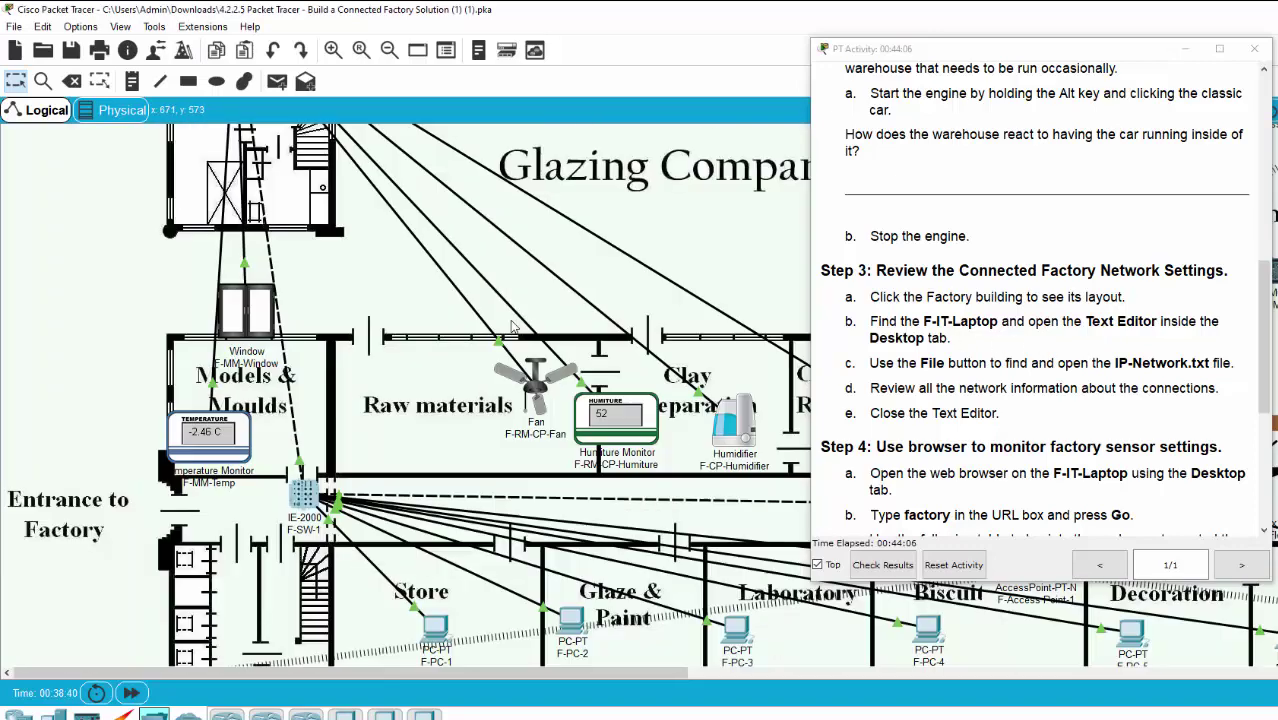
pyautogui.scroll(-2, 512, 327)
pyautogui.scroll(1, 600, 335)
pyautogui.scroll(3, 604, 336)
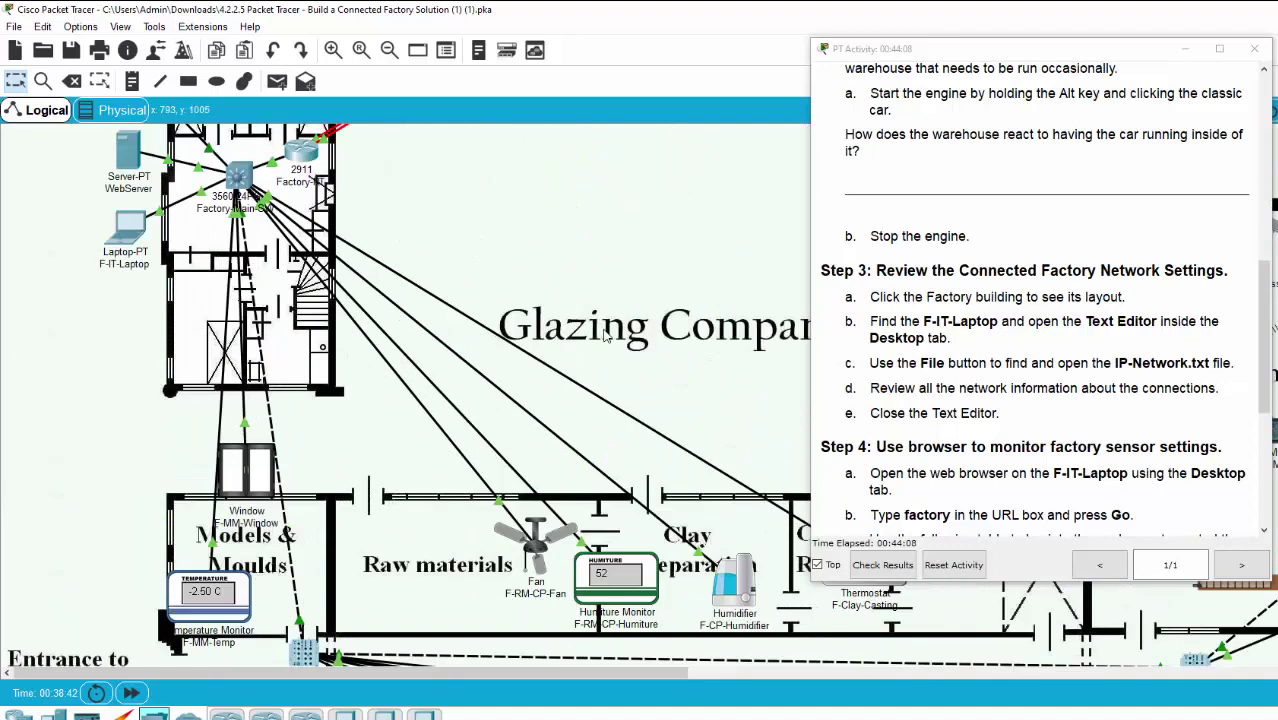
pyautogui.scroll(1, 604, 336)
pyautogui.scroll(-4, 564, 336)
pyautogui.scroll(-1, 524, 340)
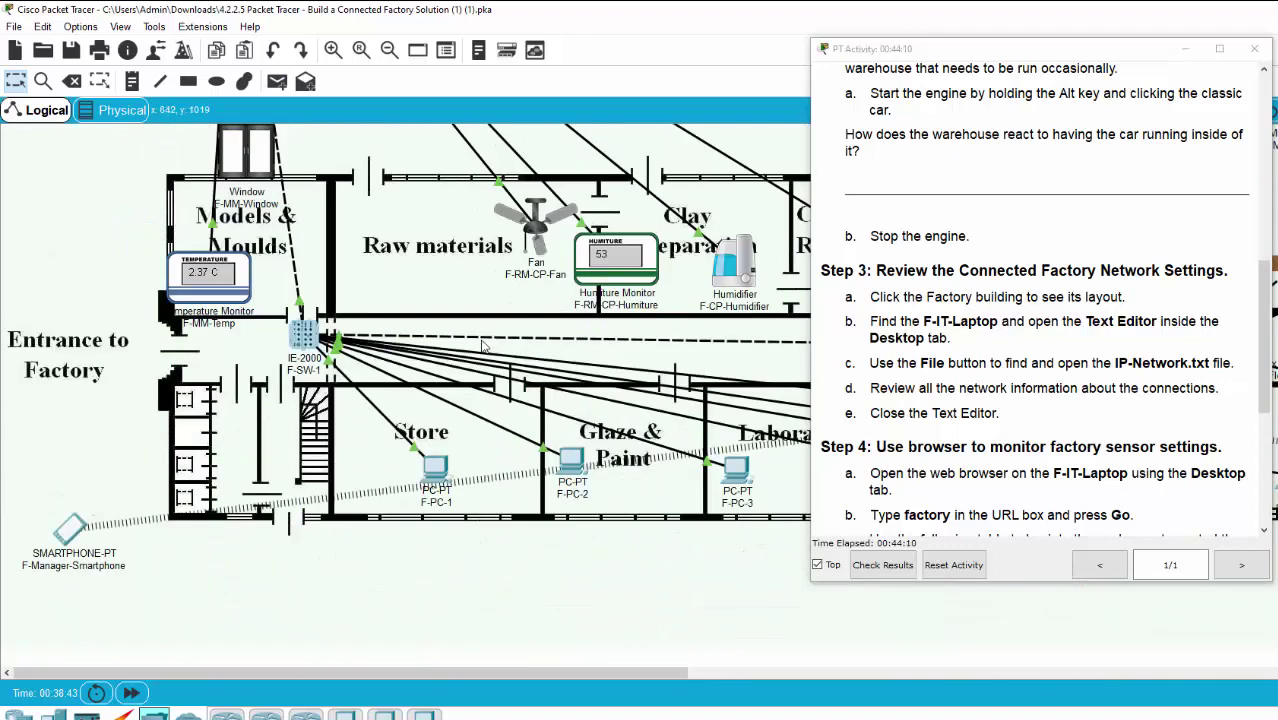
pyautogui.scroll(2, 482, 345)
pyautogui.scroll(2, 482, 345)
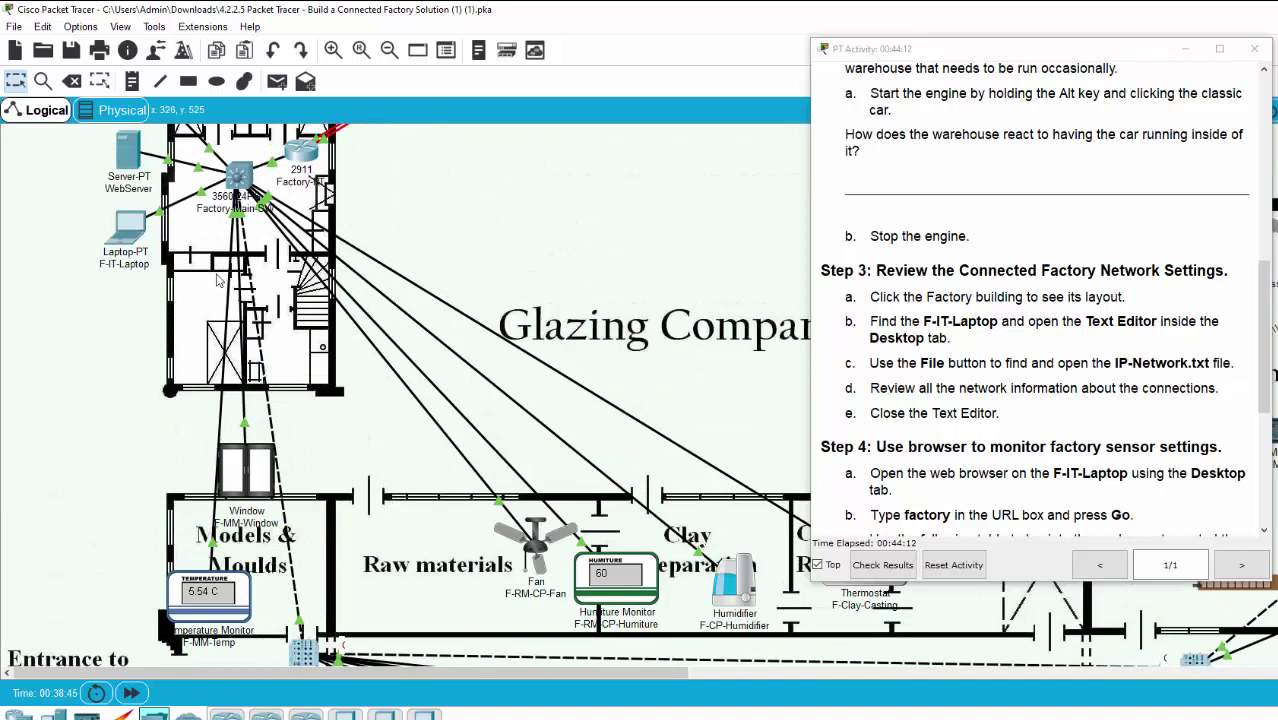
# Step: Open F-IT-Laptop, move its window left and show its Desktop apps
pyautogui.click(122, 235)
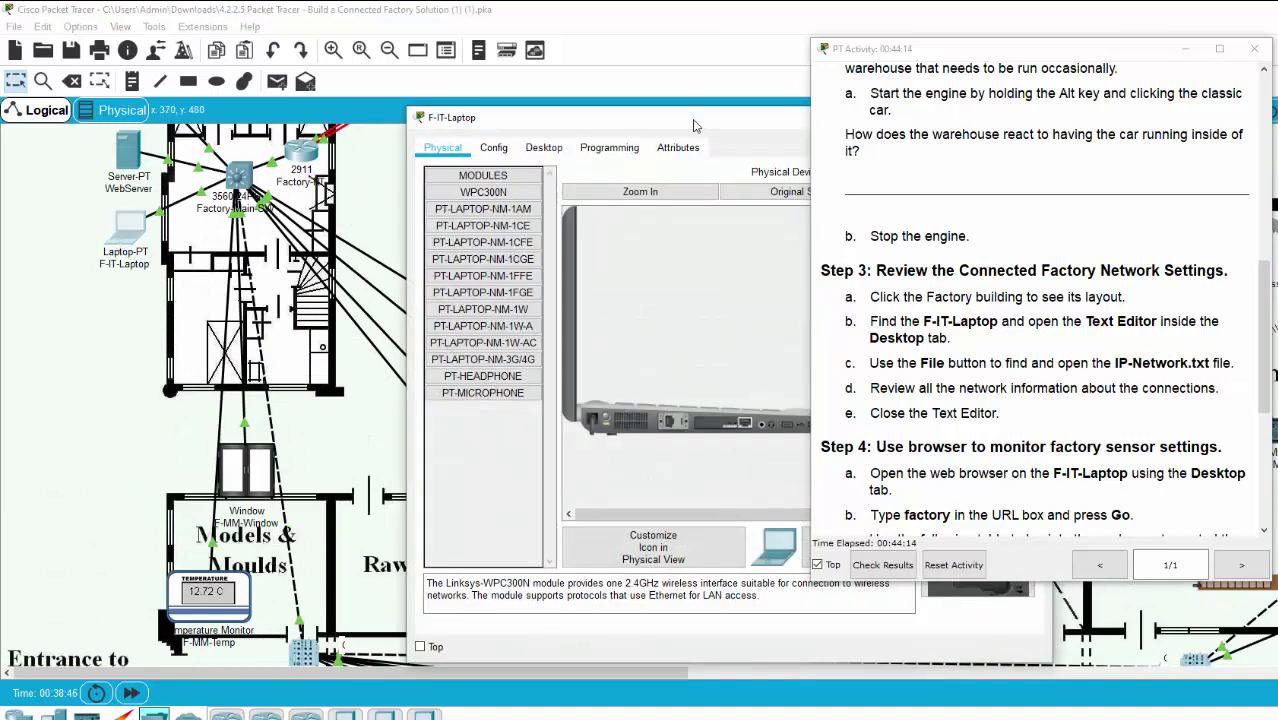
pyautogui.moveTo(397, 97); pyautogui.dragTo(299, 81)
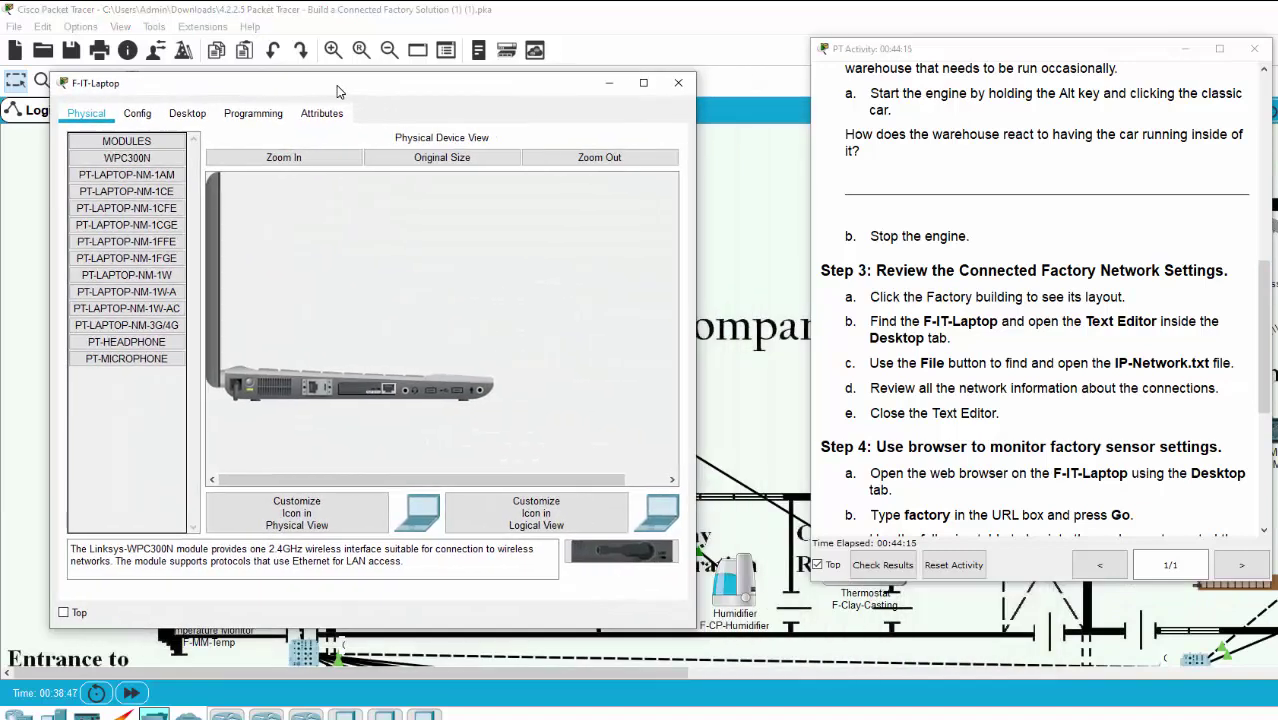
pyautogui.click(199, 116)
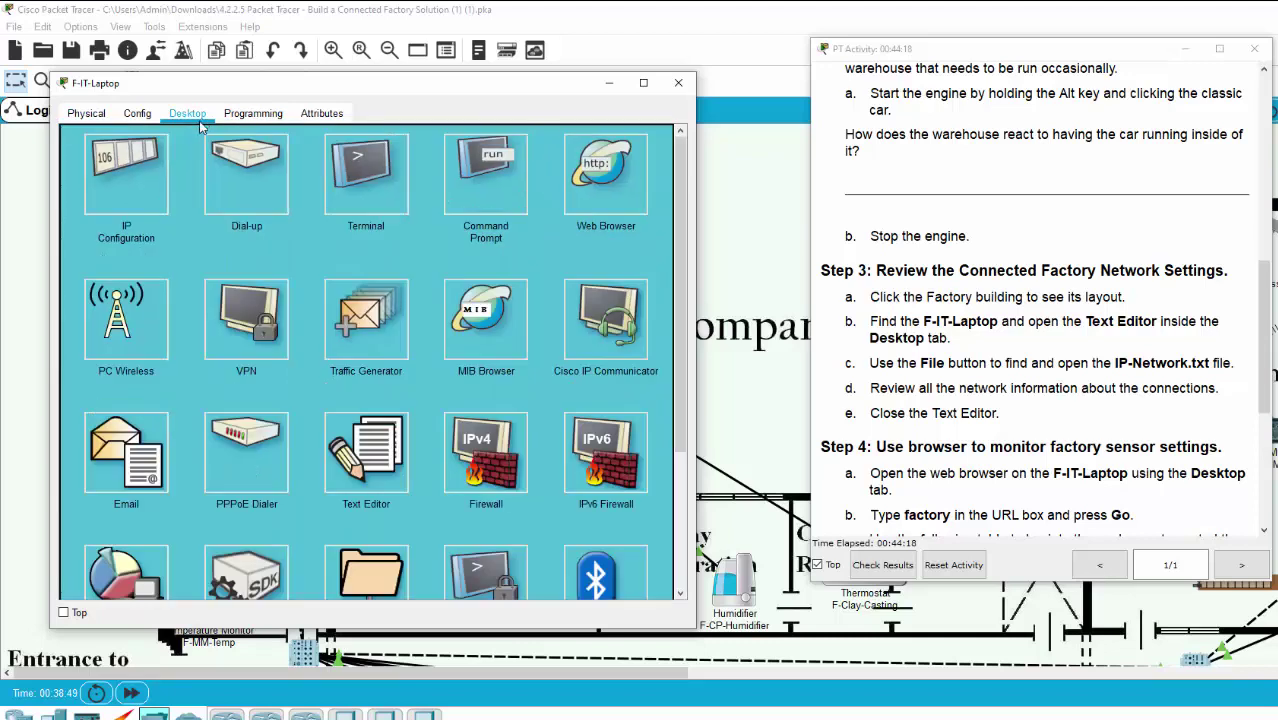
pyautogui.scroll(-1, 378, 240)
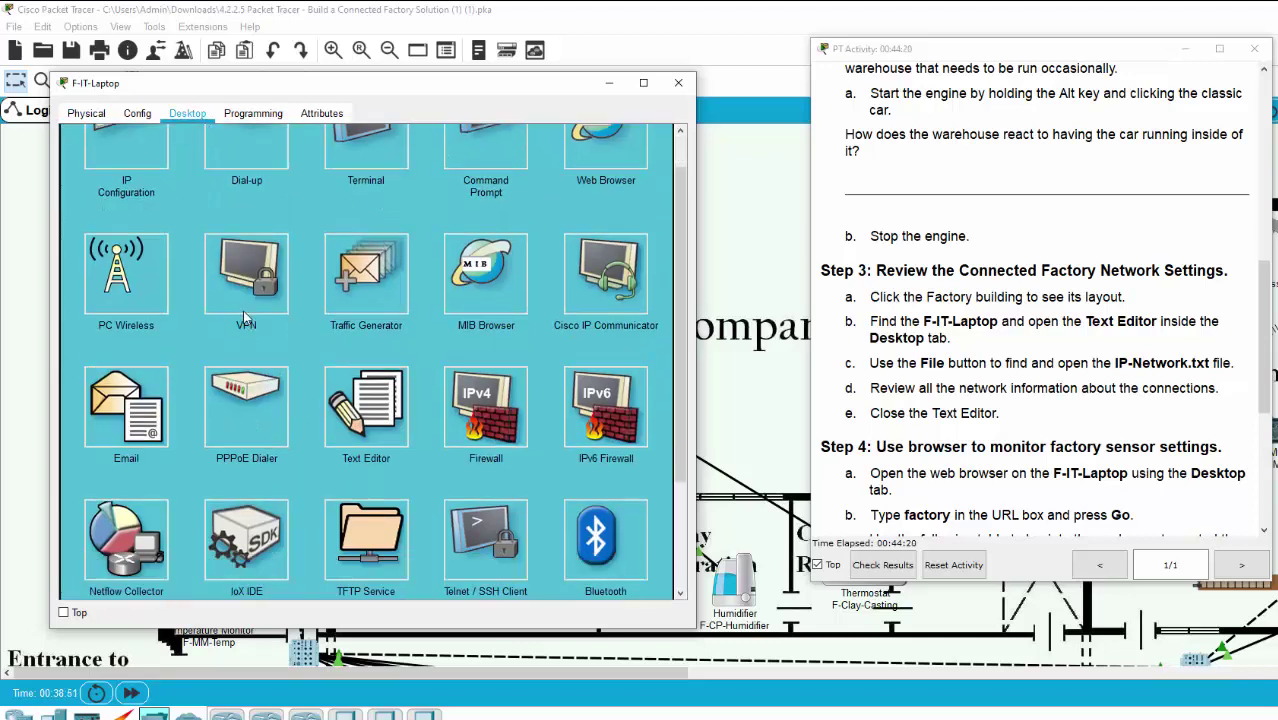
# Step: Open IP-Network.txt in the laptop's Text Editor through File > Open
pyautogui.click(378, 425)
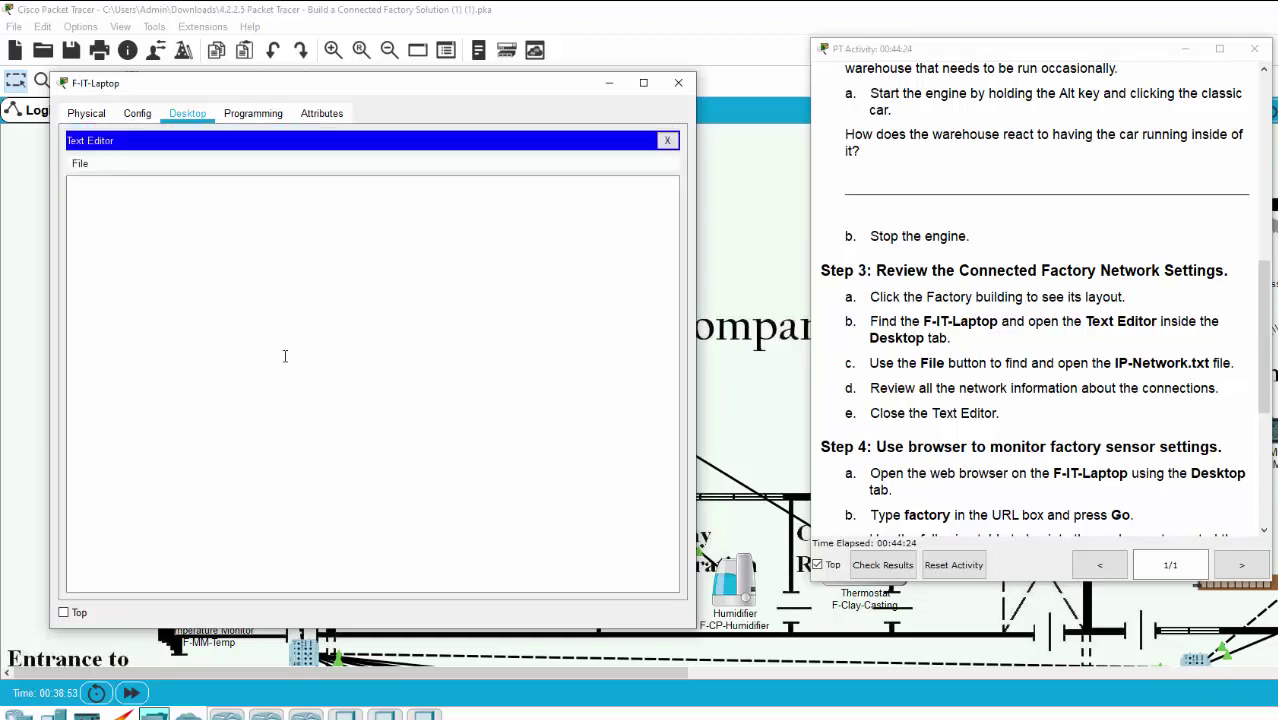
pyautogui.click(82, 164)
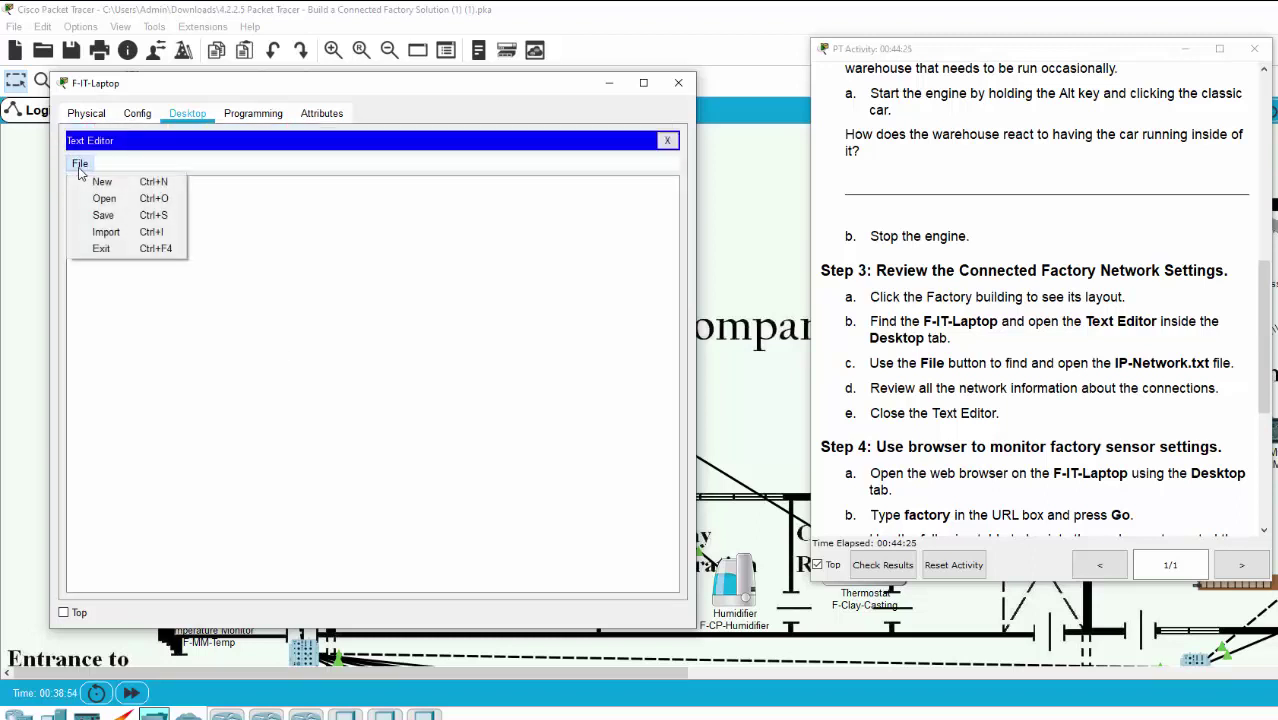
pyautogui.click(119, 204)
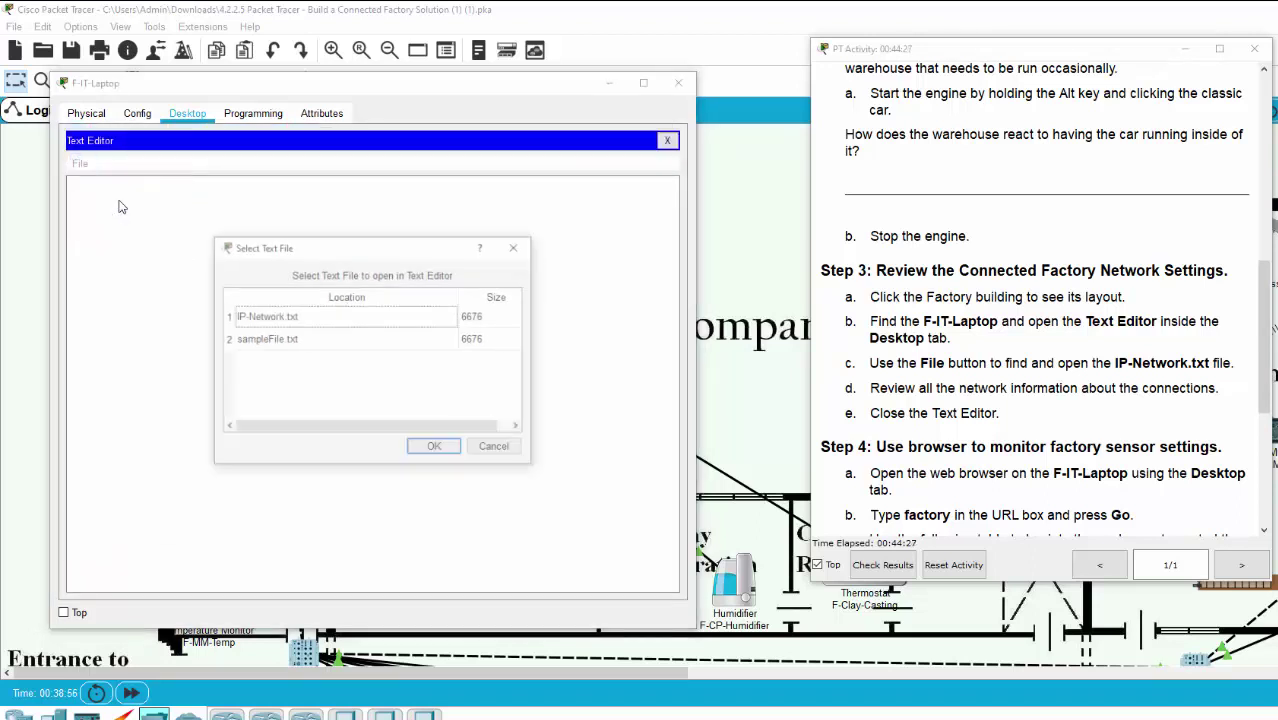
pyautogui.click(282, 328)
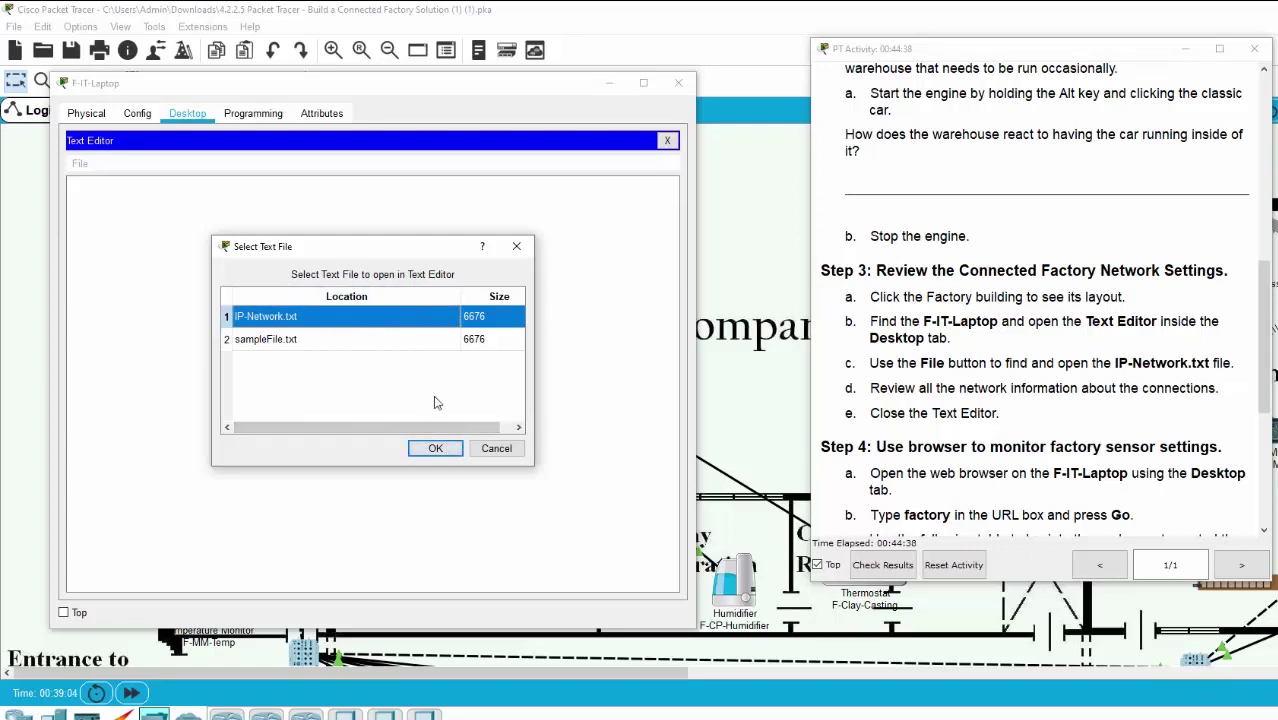
pyautogui.click(435, 448)
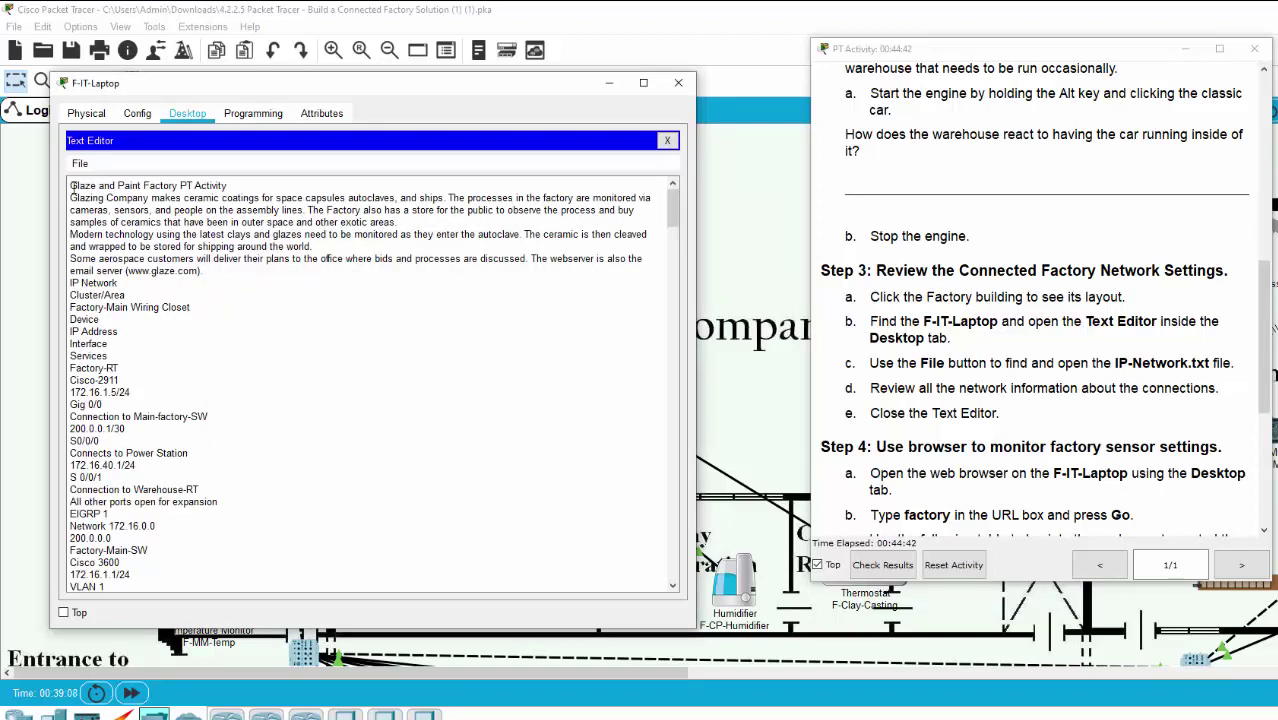
pyautogui.tripleClick(226, 185)
pyautogui.click(254, 185)
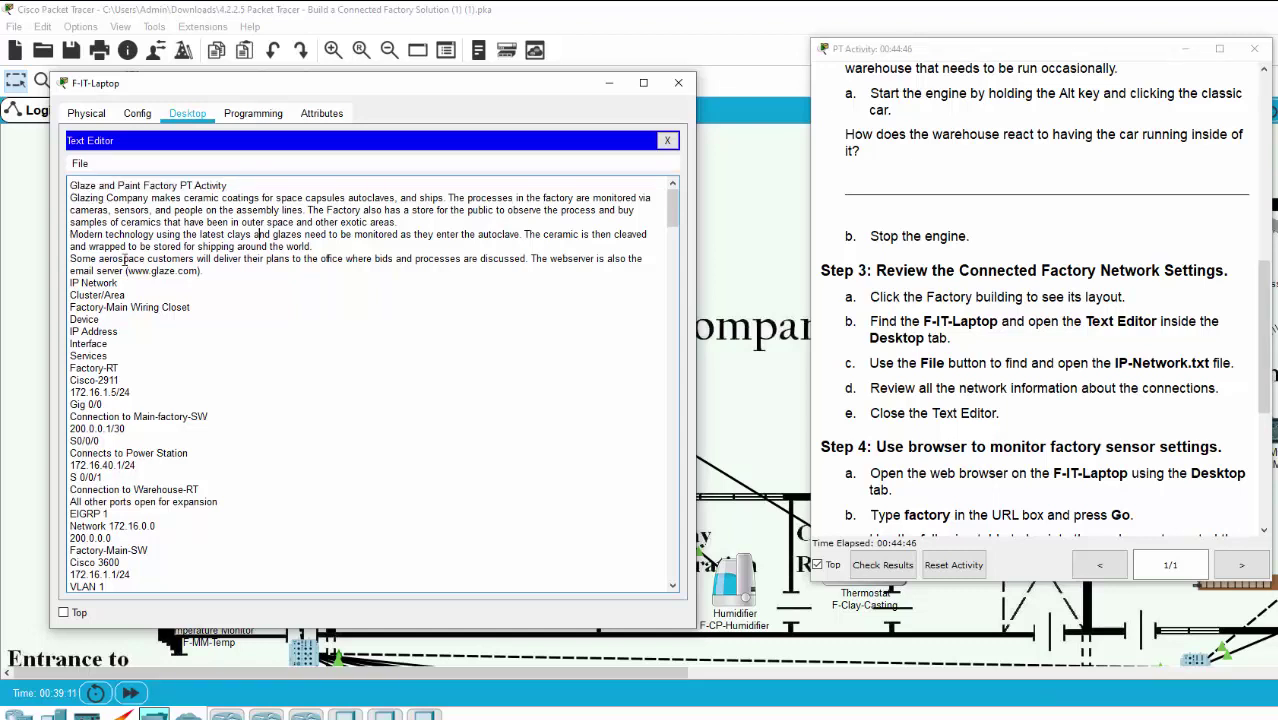
pyautogui.moveTo(71, 259)
pyautogui.mouseDown()
pyautogui.moveTo(192, 287)
pyautogui.moveTo(205, 306)
pyautogui.mouseUp()
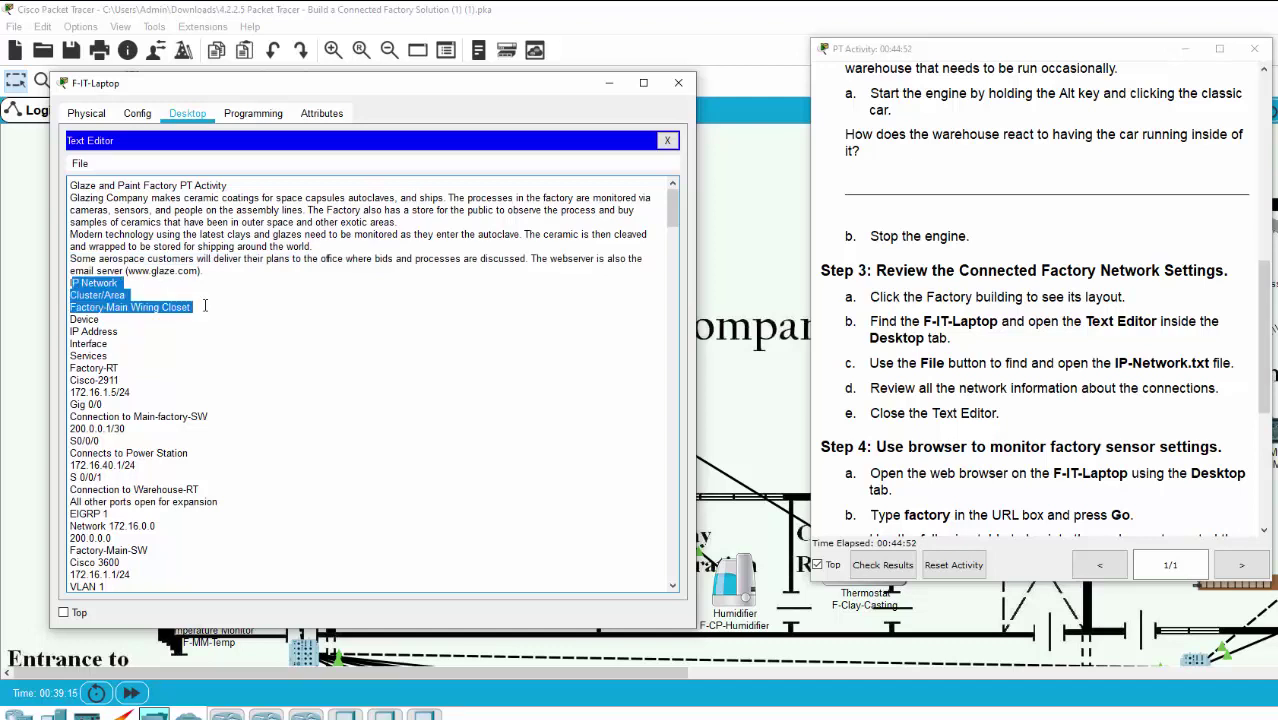
pyautogui.moveTo(205, 306)
pyautogui.mouseDown()
pyautogui.moveTo(104, 318)
pyautogui.moveTo(167, 343)
pyautogui.mouseUp()
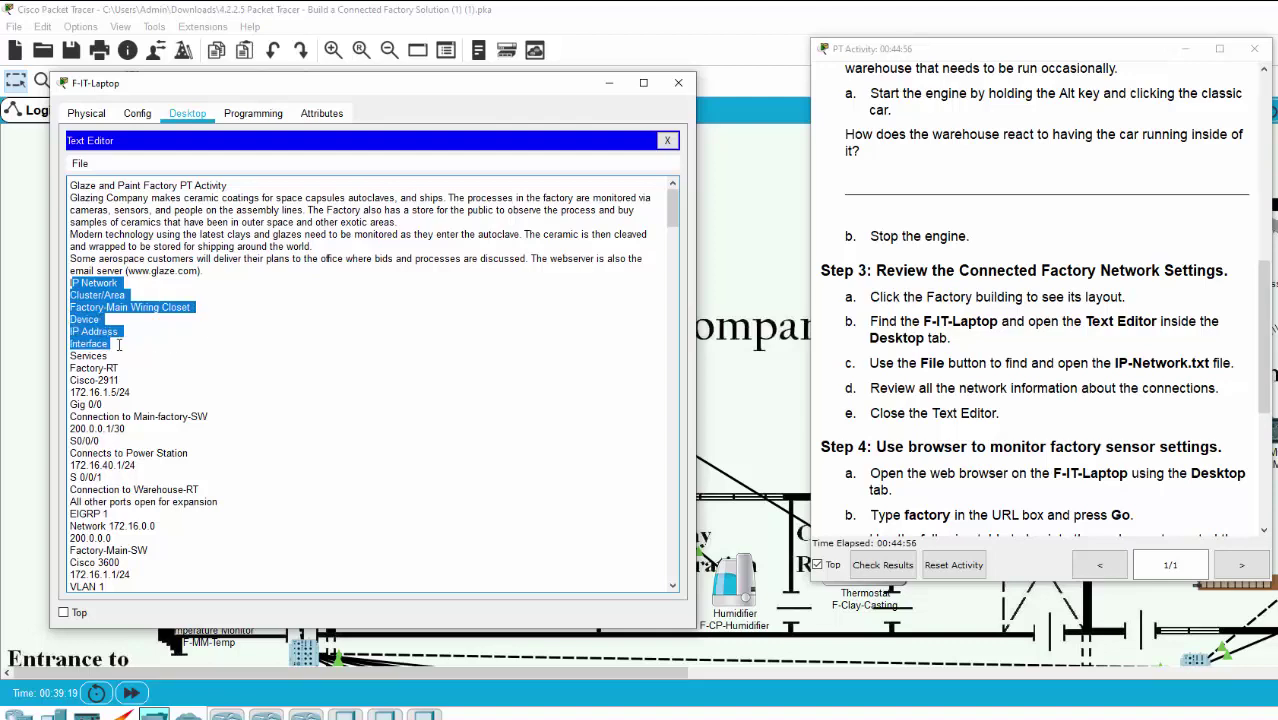
pyautogui.scroll(-5, 131, 369)
pyautogui.scroll(-5, 131, 369)
pyautogui.scroll(-5, 134, 370)
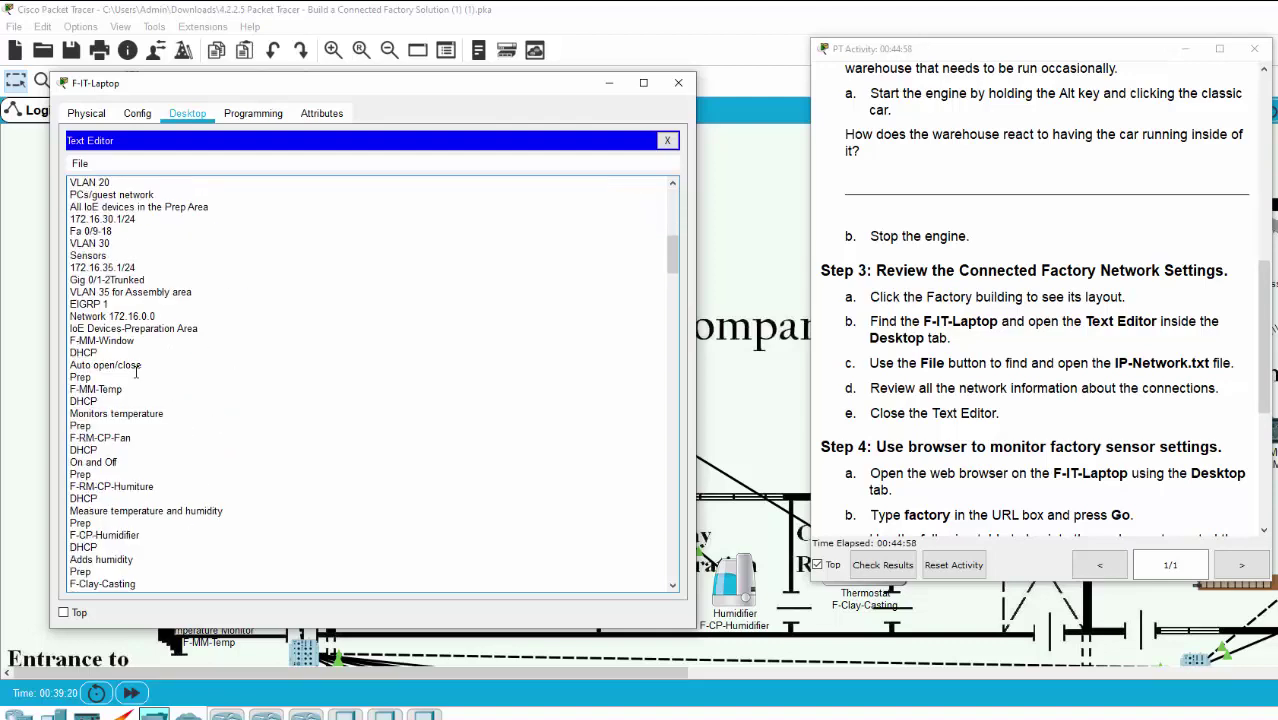
pyautogui.scroll(-5, 138, 371)
pyautogui.scroll(-5, 137, 371)
pyautogui.scroll(-5, 140, 370)
pyautogui.scroll(-5, 144, 370)
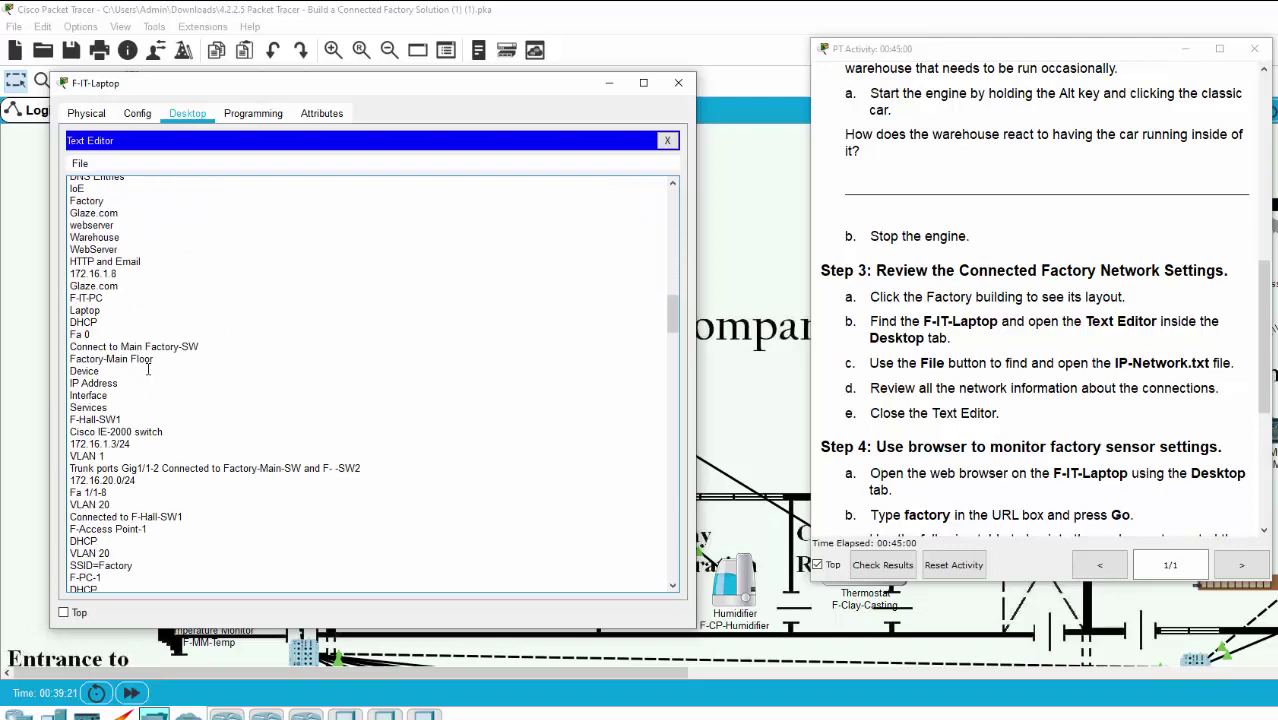
pyautogui.scroll(-5, 148, 369)
pyautogui.scroll(-5, 160, 370)
pyautogui.scroll(-5, 200, 373)
pyautogui.scroll(-5, 240, 377)
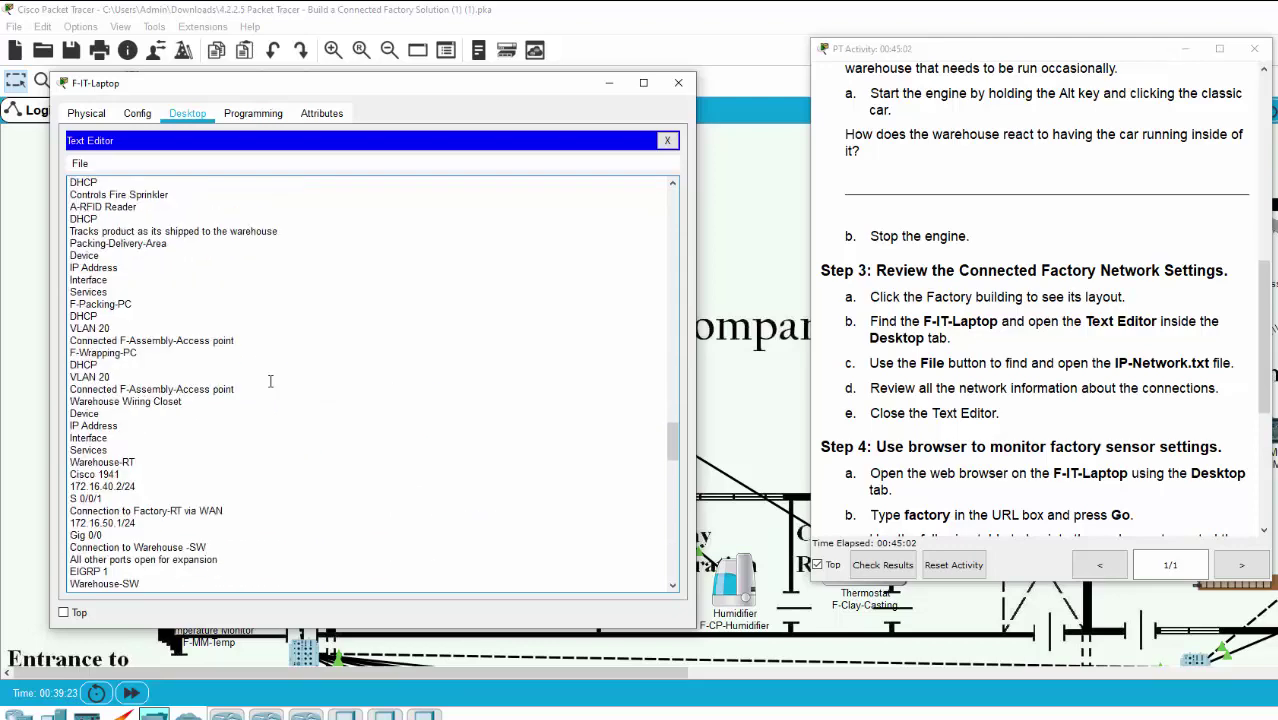
pyautogui.scroll(-5, 280, 381)
pyautogui.scroll(-5, 300, 381)
pyautogui.scroll(-5, 320, 378)
pyautogui.scroll(-5, 350, 370)
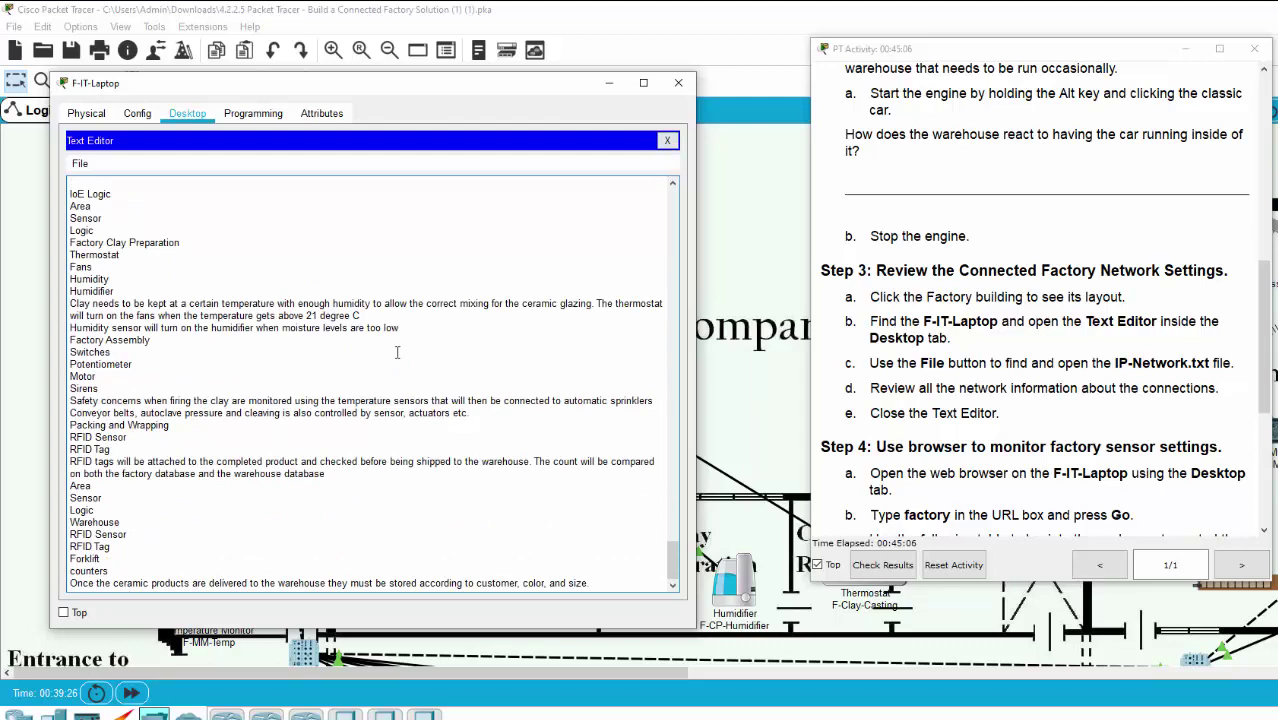
pyautogui.scroll(2, 397, 354)
pyautogui.scroll(3, 333, 370)
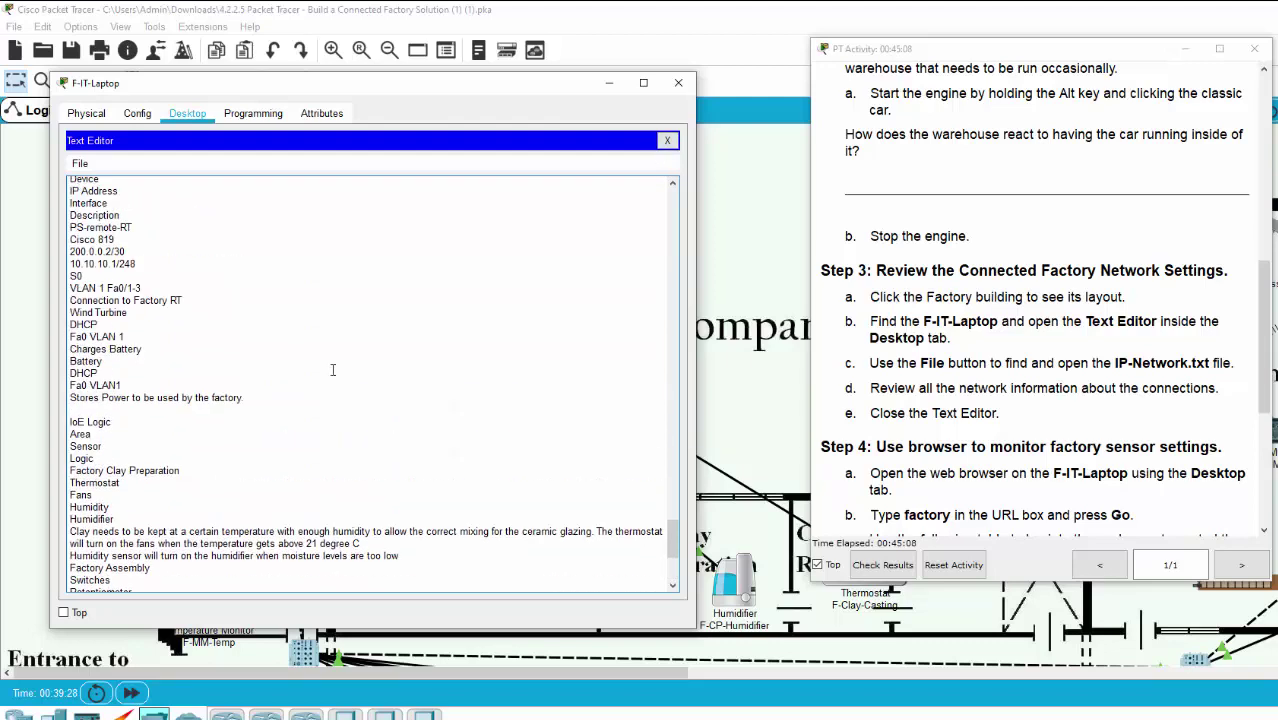
pyautogui.scroll(8, 334, 366)
pyautogui.scroll(3, 334, 366)
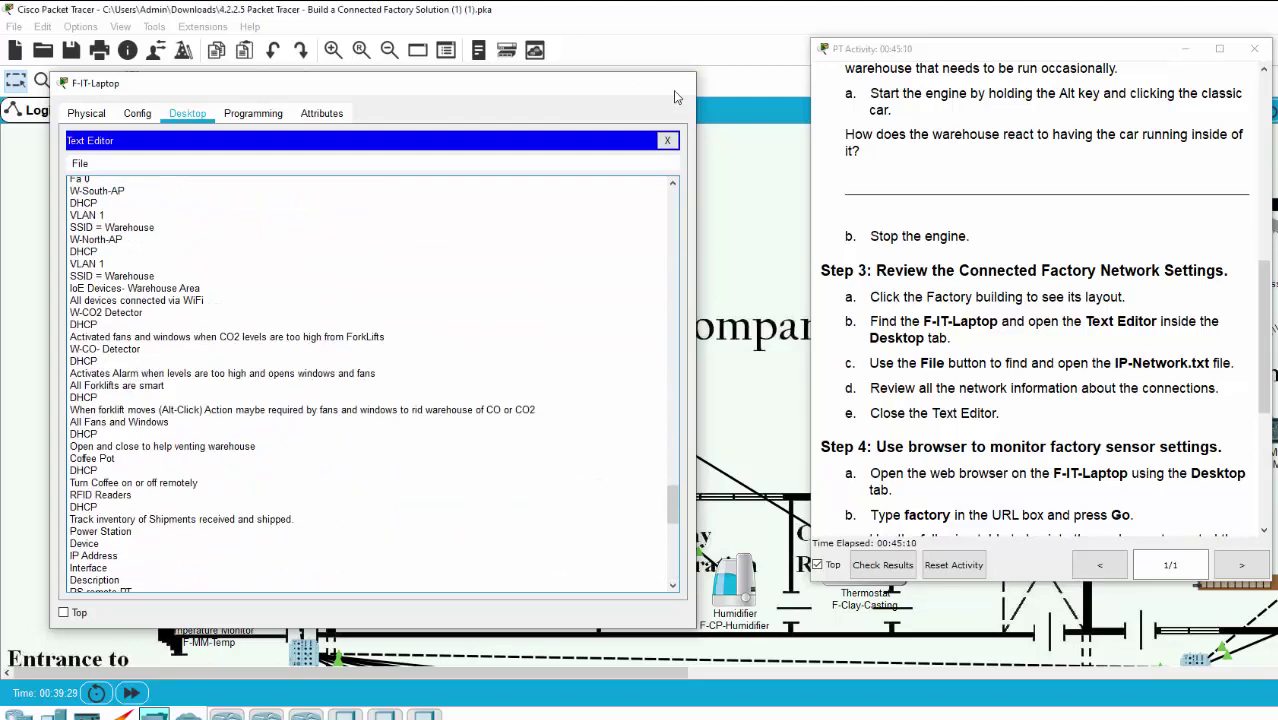
# Step: Close the laptop window and Text Editor, then reopen F-IT-Laptop and shift it left
pyautogui.click(678, 83)
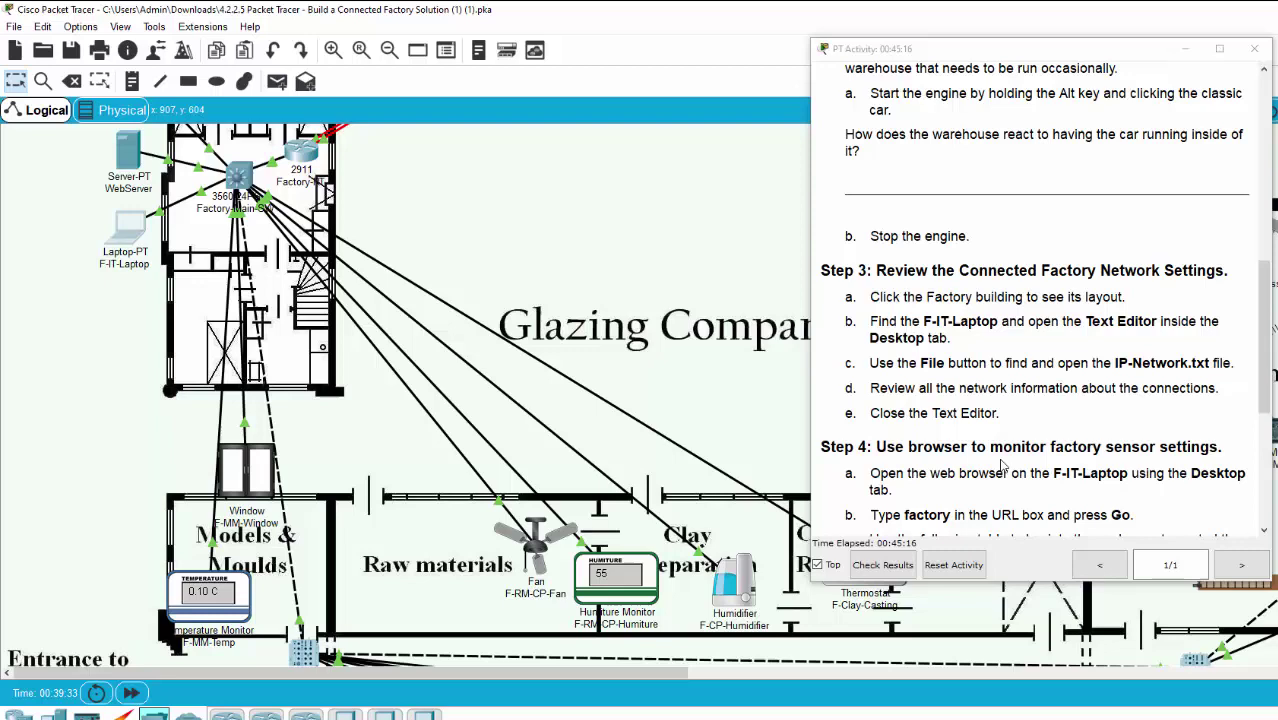
pyautogui.scroll(-1, 1108, 456)
pyautogui.scroll(-1, 1040, 444)
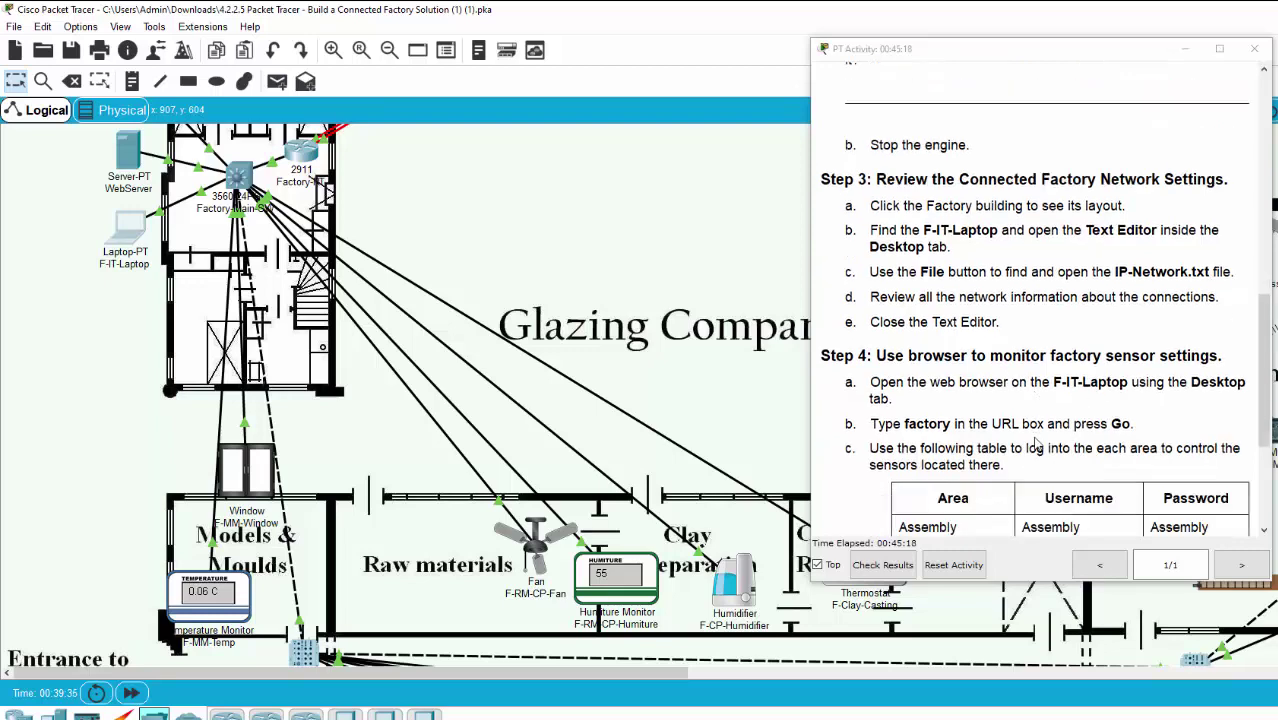
pyautogui.click(124, 250)
pyautogui.moveTo(736, 126); pyautogui.dragTo(507, 140)
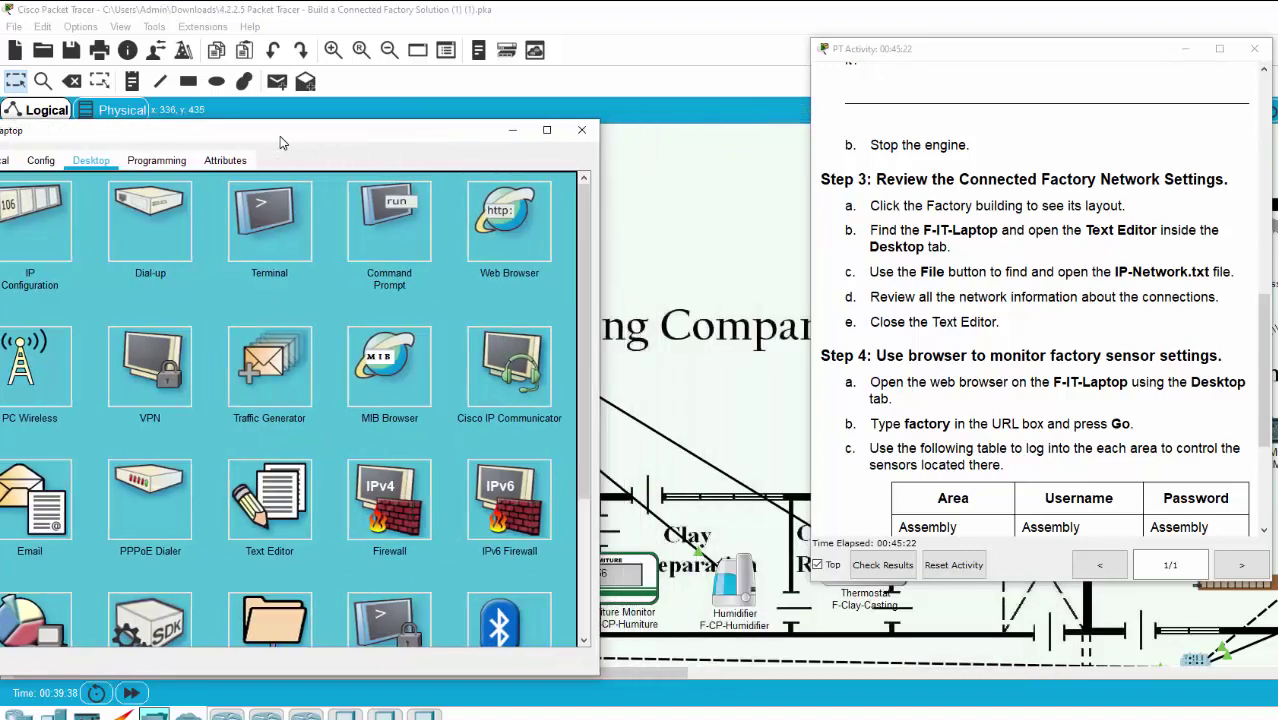
# Step: Launch the laptop's Web Browser and load the 'factory' server address
pyautogui.click(502, 233)
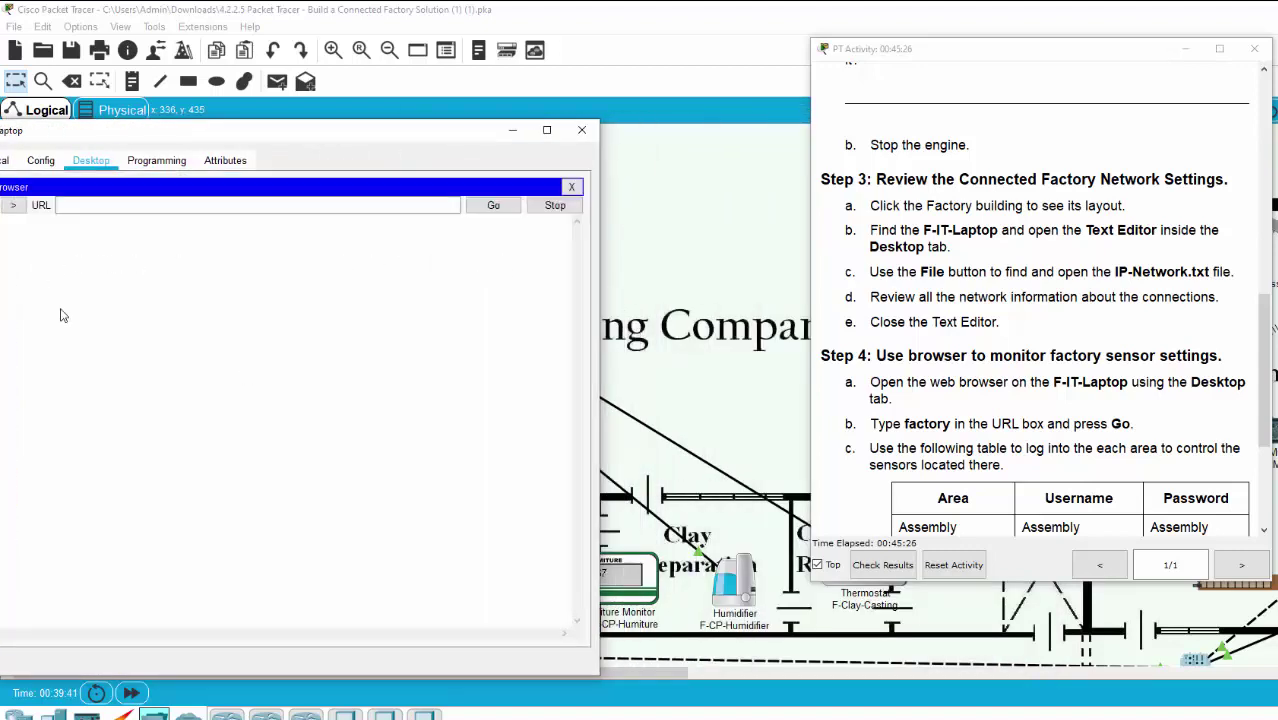
pyautogui.moveTo(310, 132); pyautogui.dragTo(348, 132)
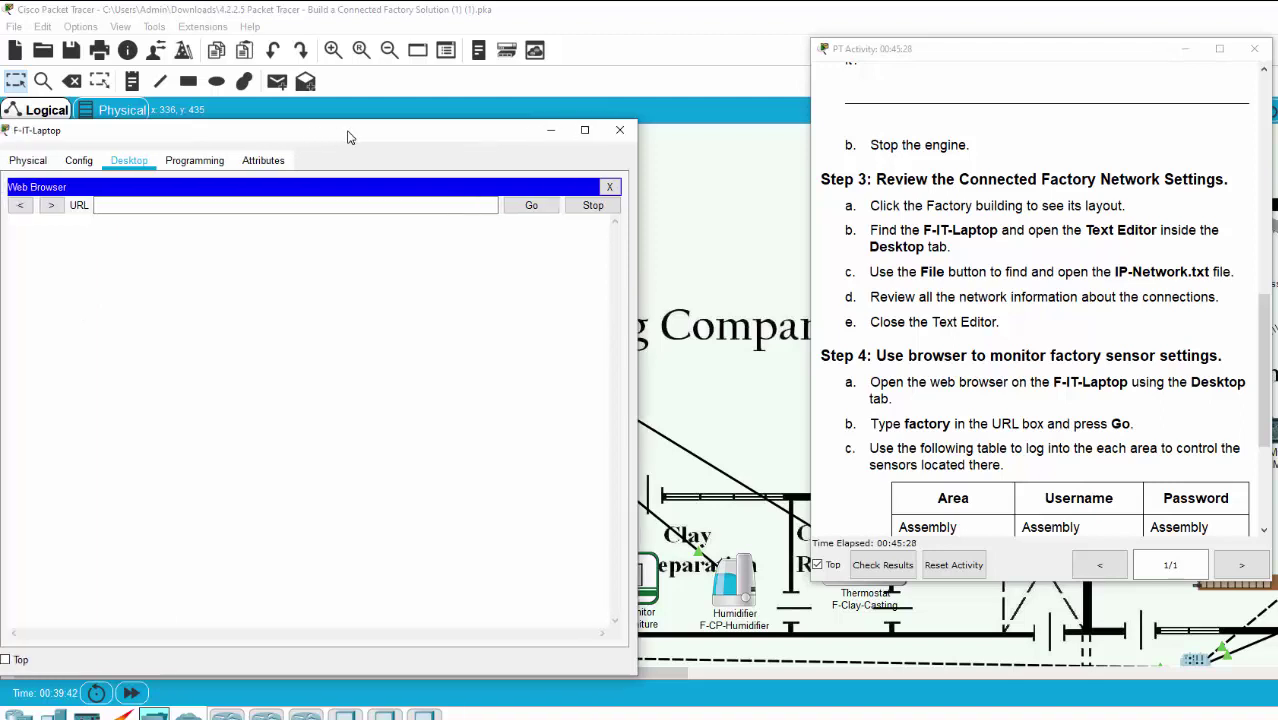
pyautogui.click(162, 205)
pyautogui.write('factory')
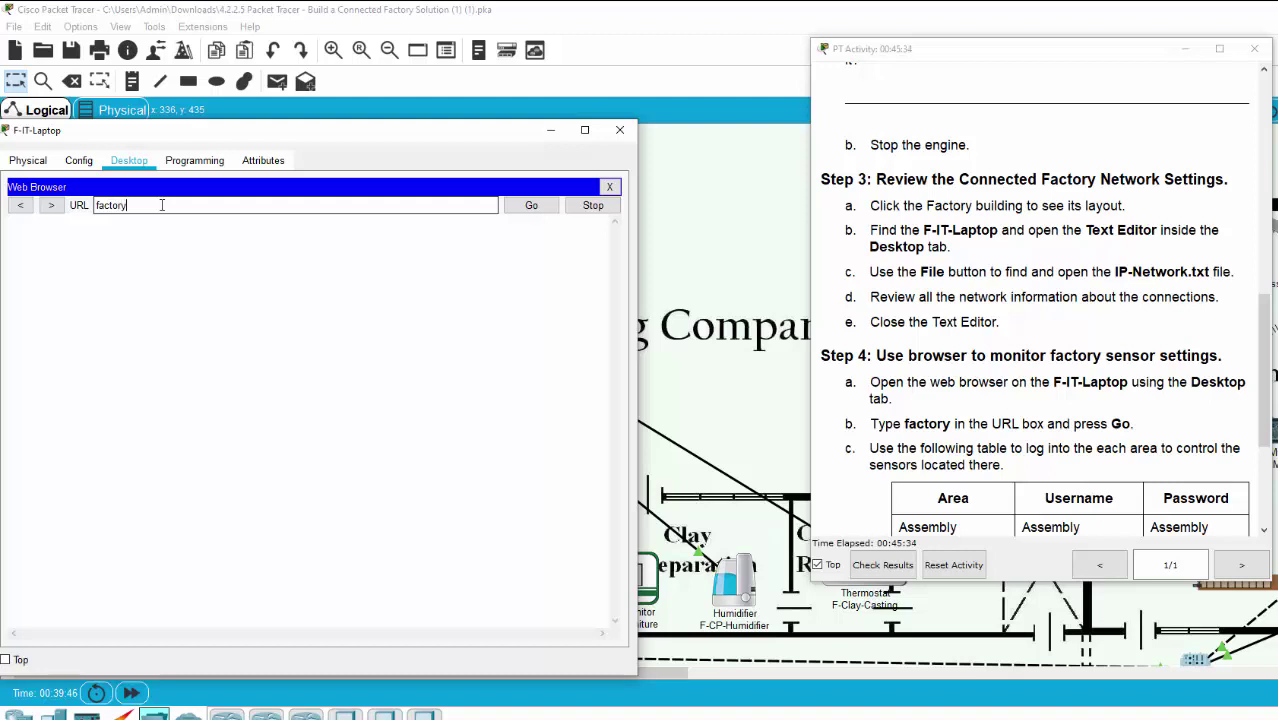
pyautogui.press('Return')
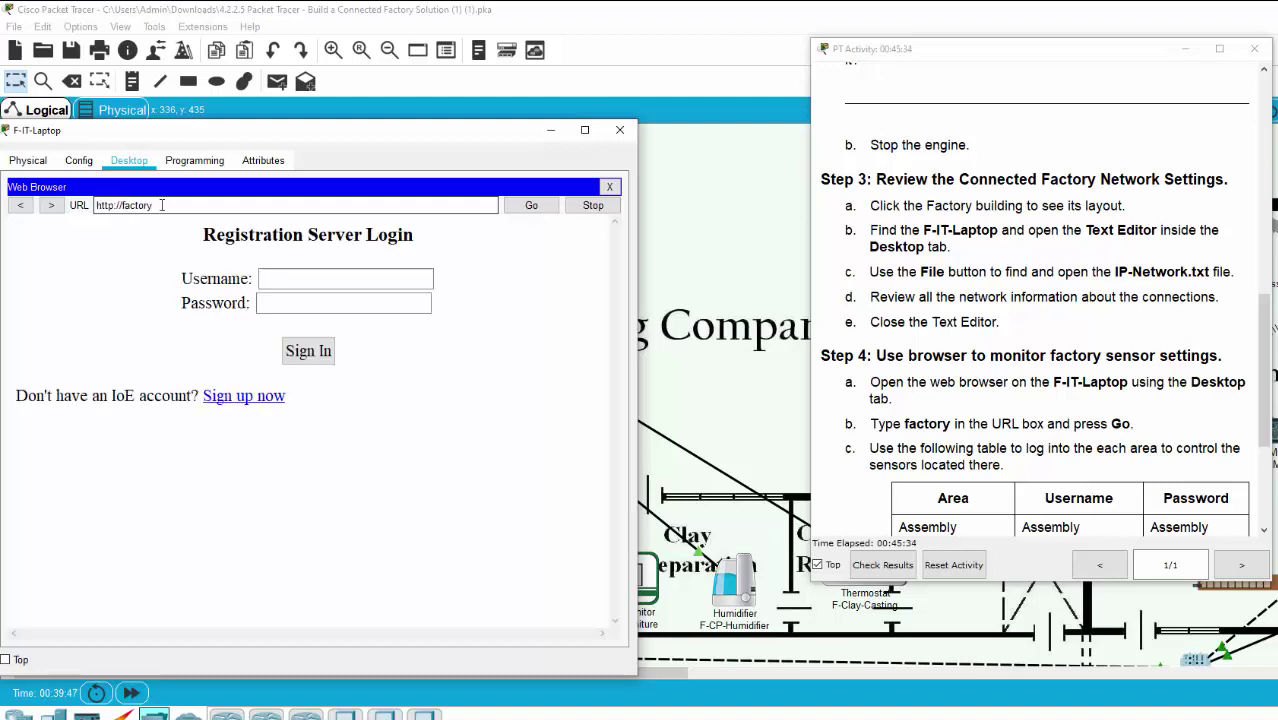
pyautogui.scroll(-2, 976, 412)
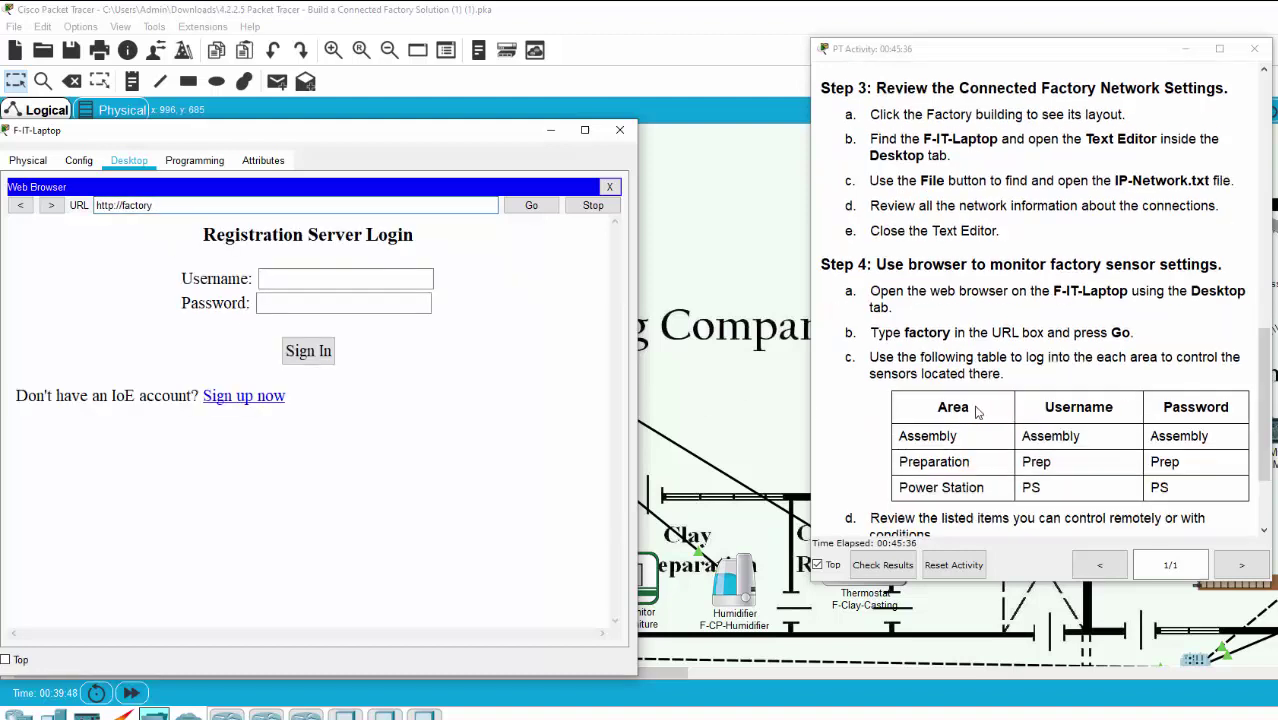
pyautogui.scroll(-1, 978, 408)
# Step: Submit a first login with username and password Assembly, which is rejected
pyautogui.moveTo(502, 131); pyautogui.dragTo(626, 87)
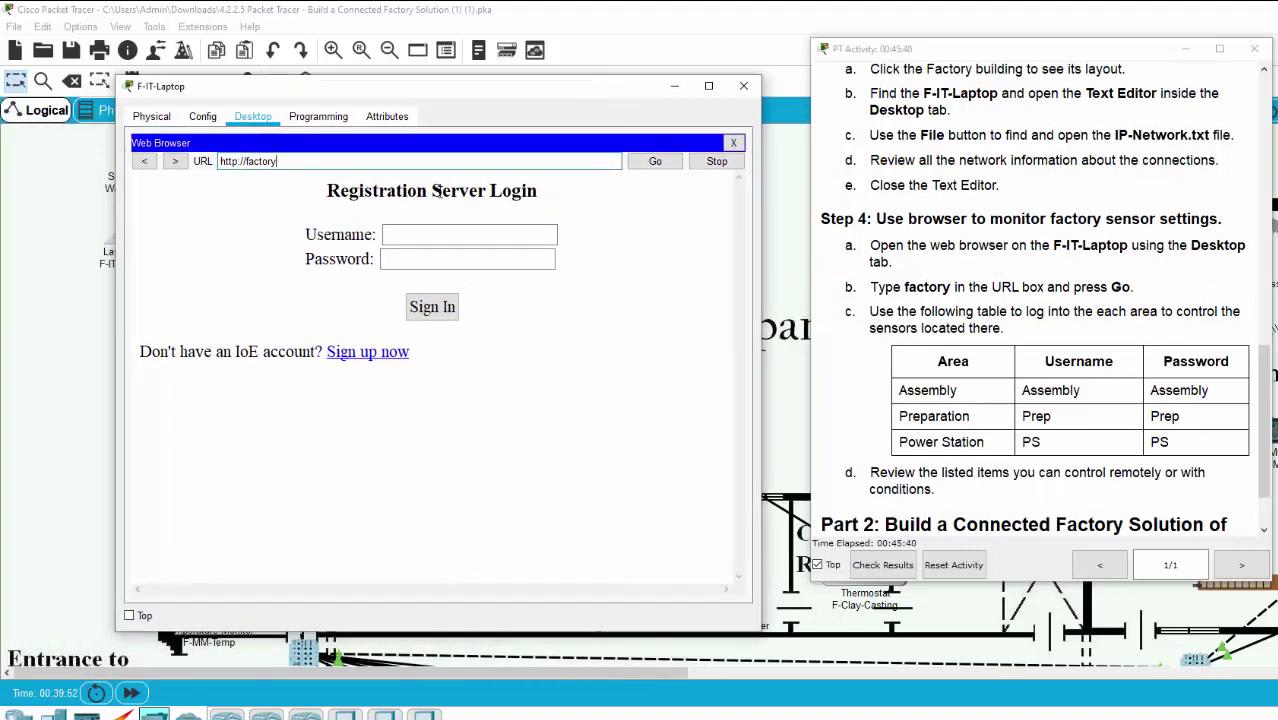
pyautogui.click(408, 235)
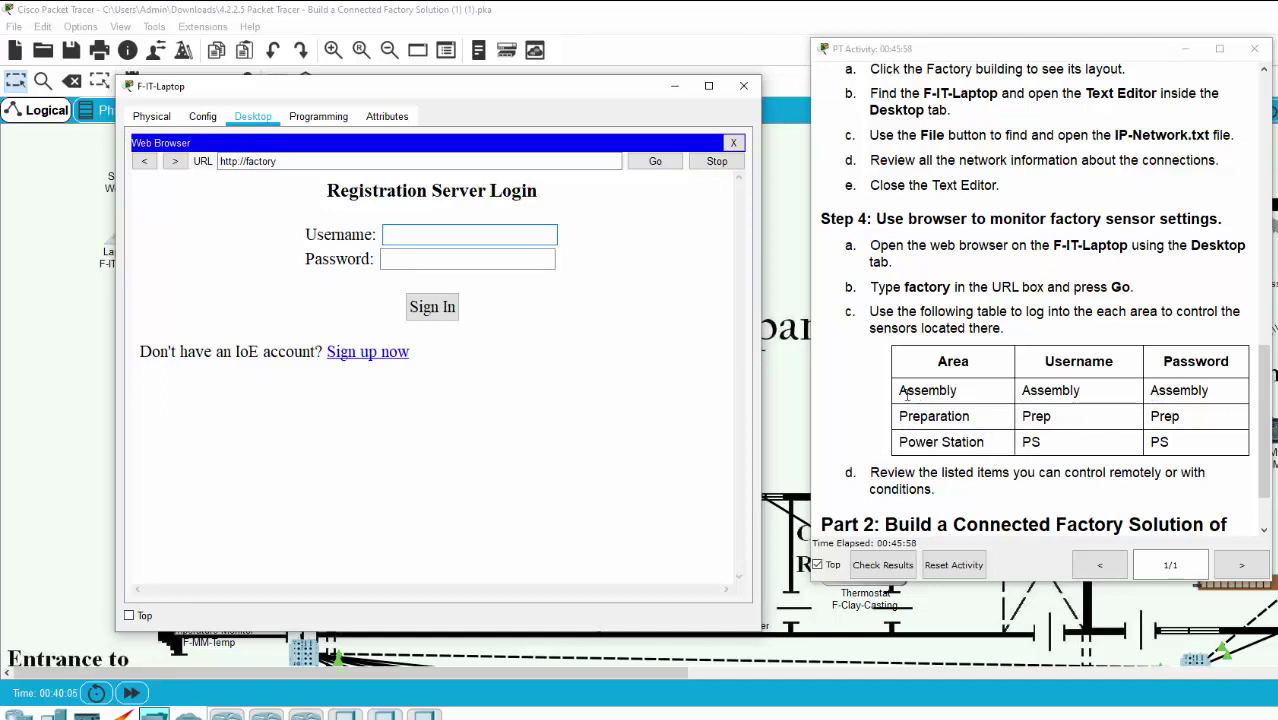
pyautogui.click(429, 242)
pyautogui.write('Ass')
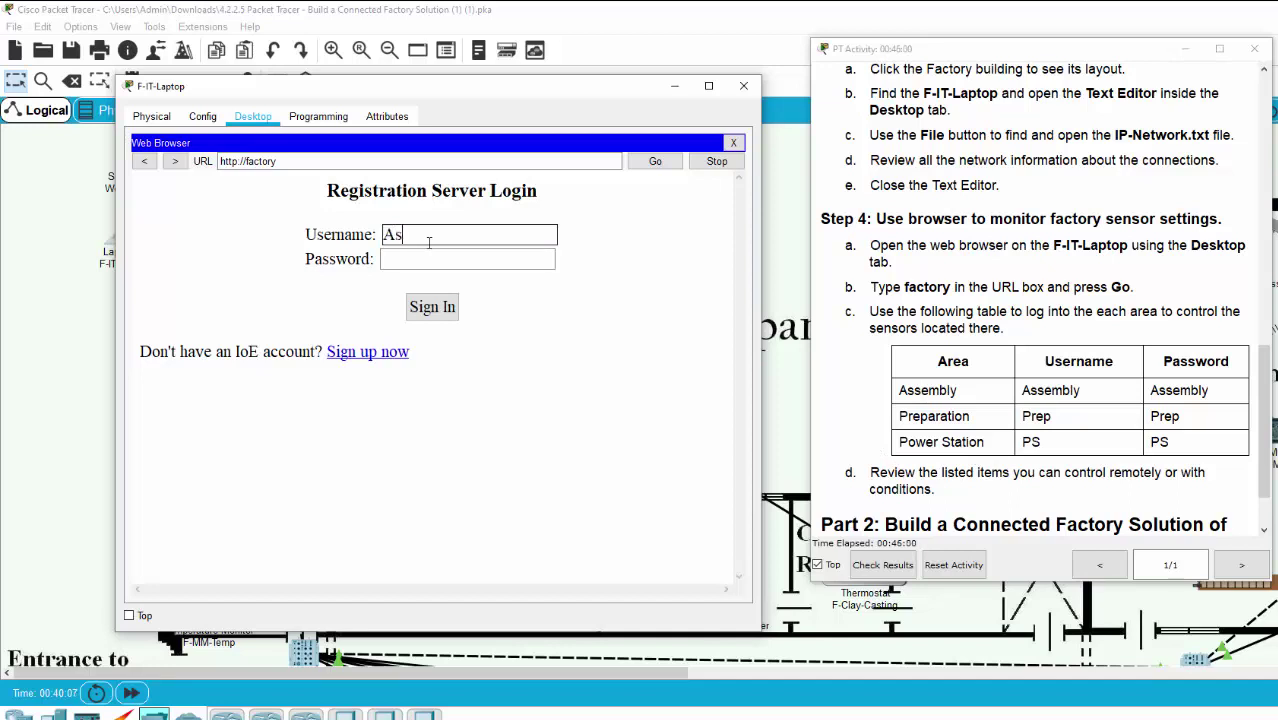
pyautogui.write('e')
pyautogui.write('mbly')
pyautogui.press('Tab')
pyautogui.write('A')
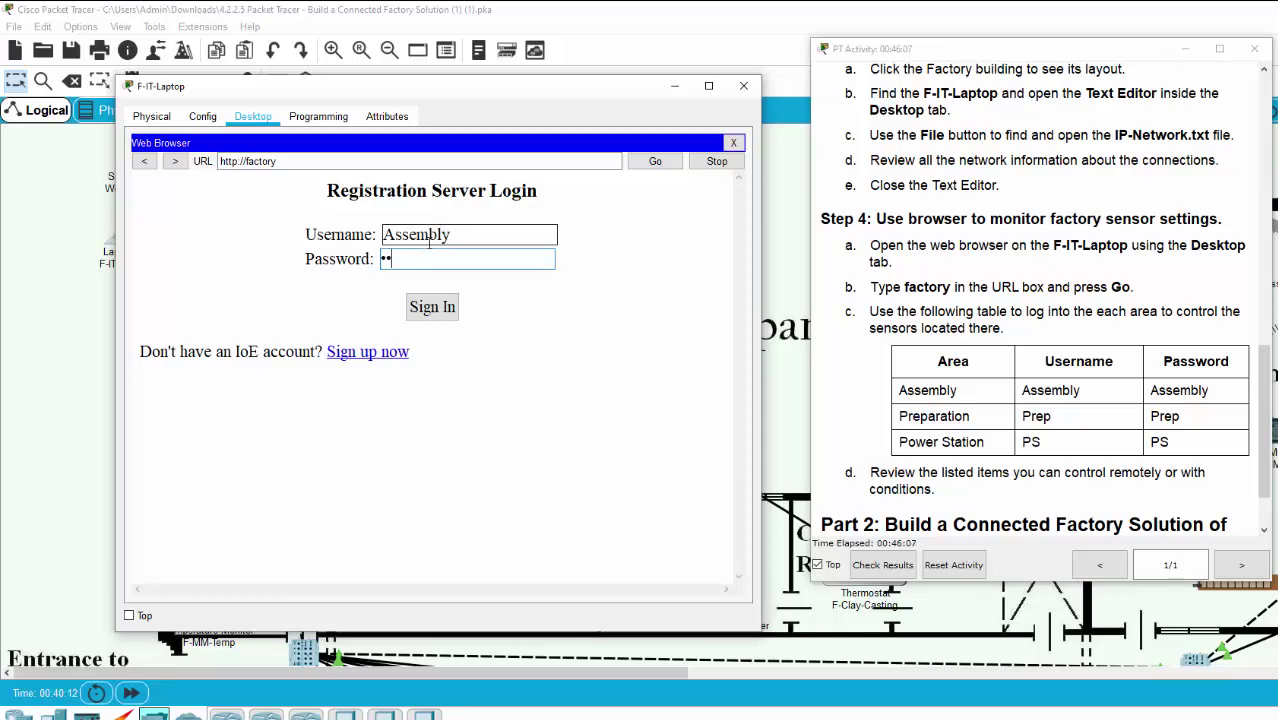
pyautogui.press('Return')
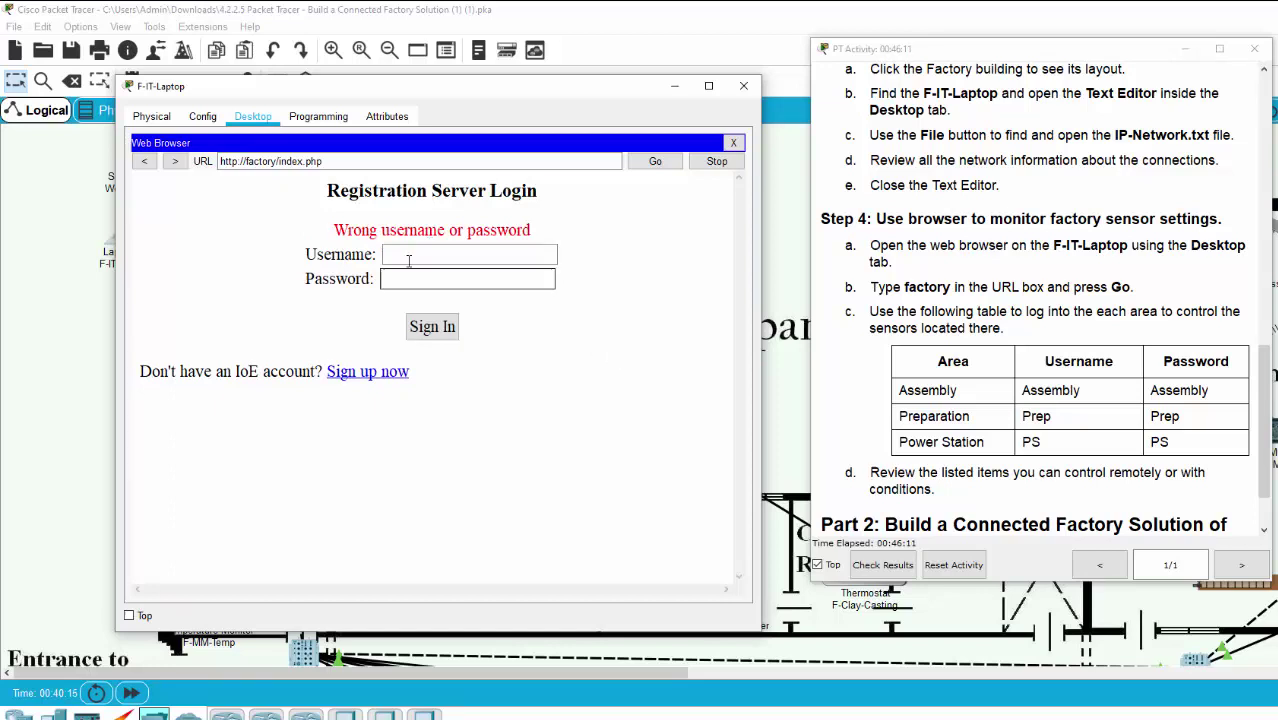
# Step: Re-enter the username Assembly and move to the password field
pyautogui.click(410, 254)
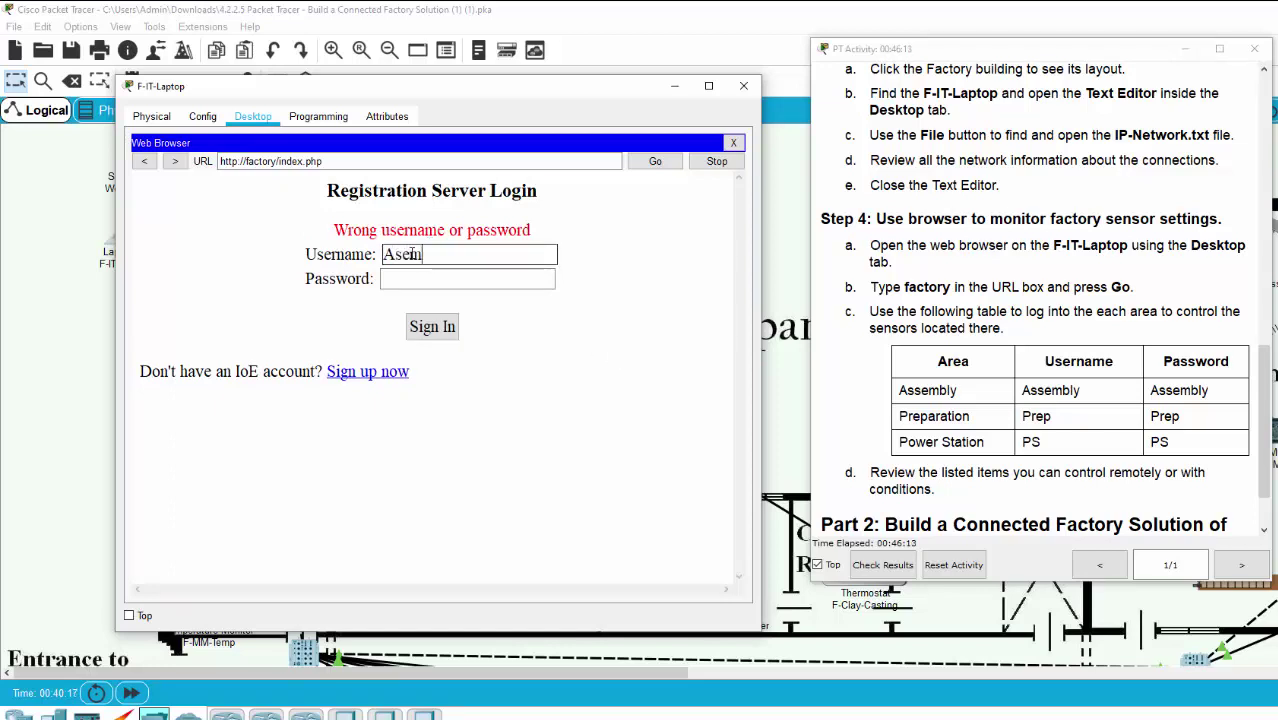
pyautogui.press('Tab')
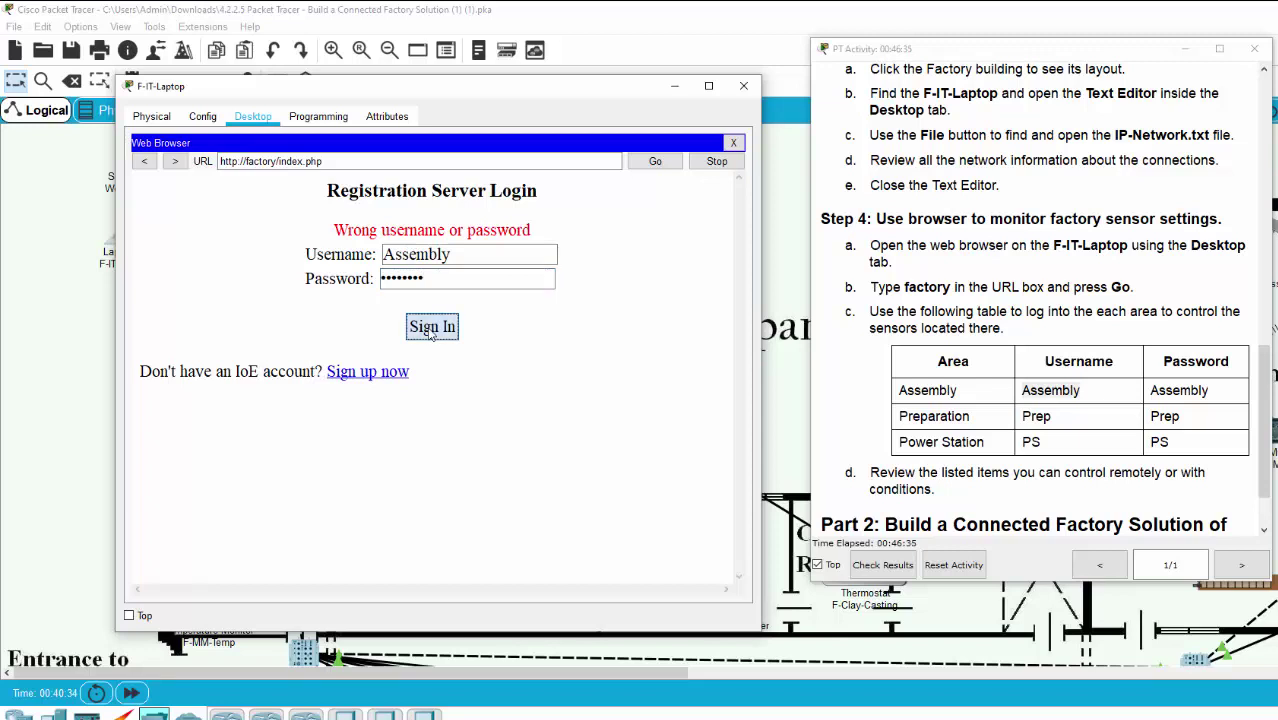
pyautogui.click(431, 326)
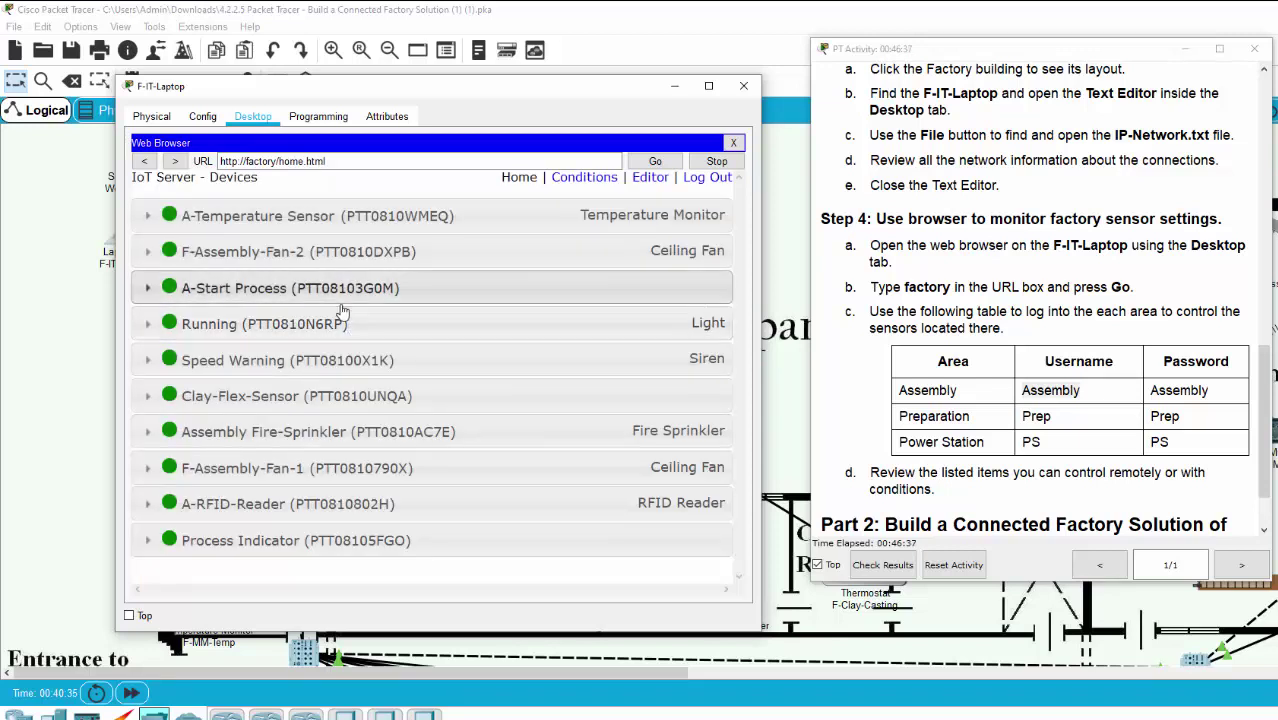
pyautogui.click(148, 218)
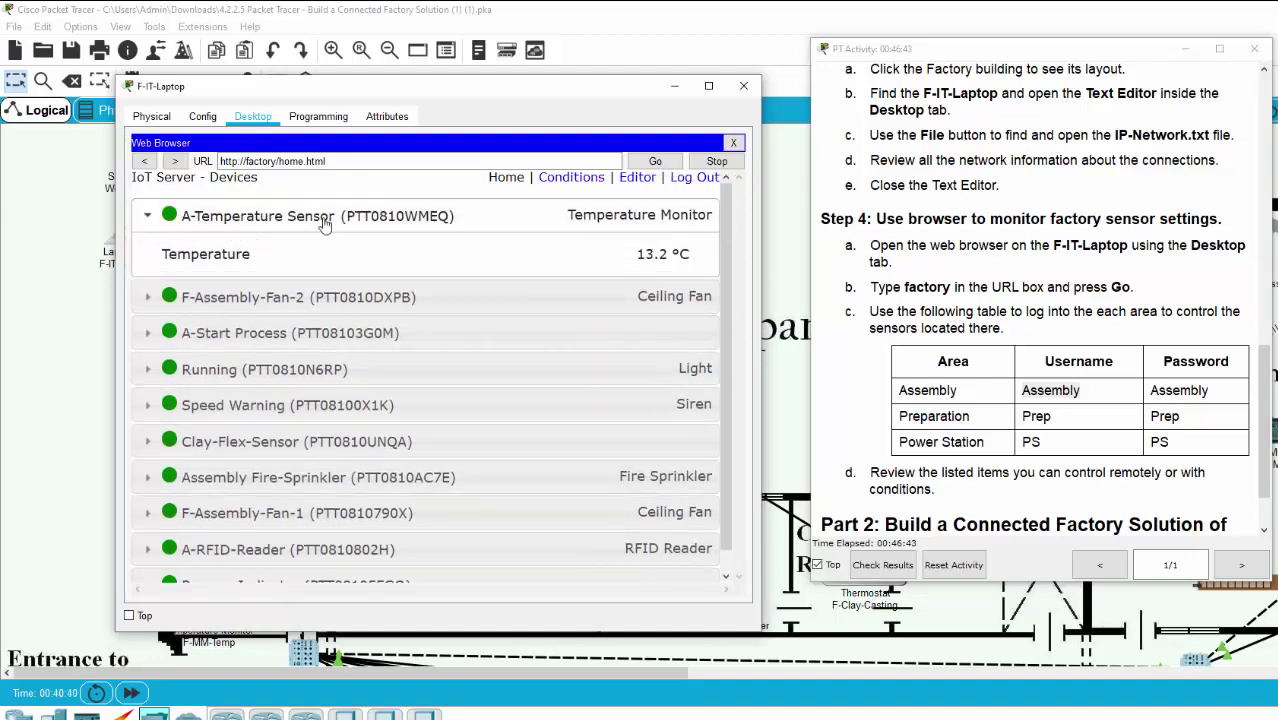
pyautogui.click(192, 302)
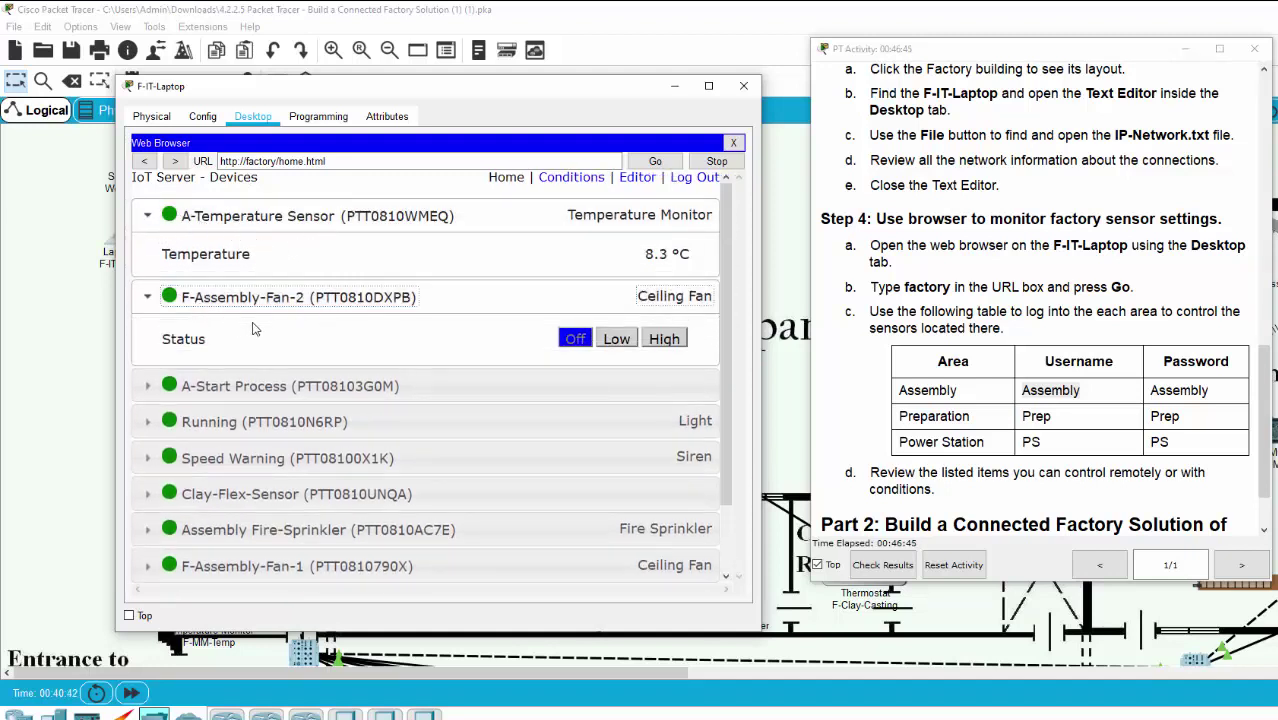
pyautogui.click(248, 386)
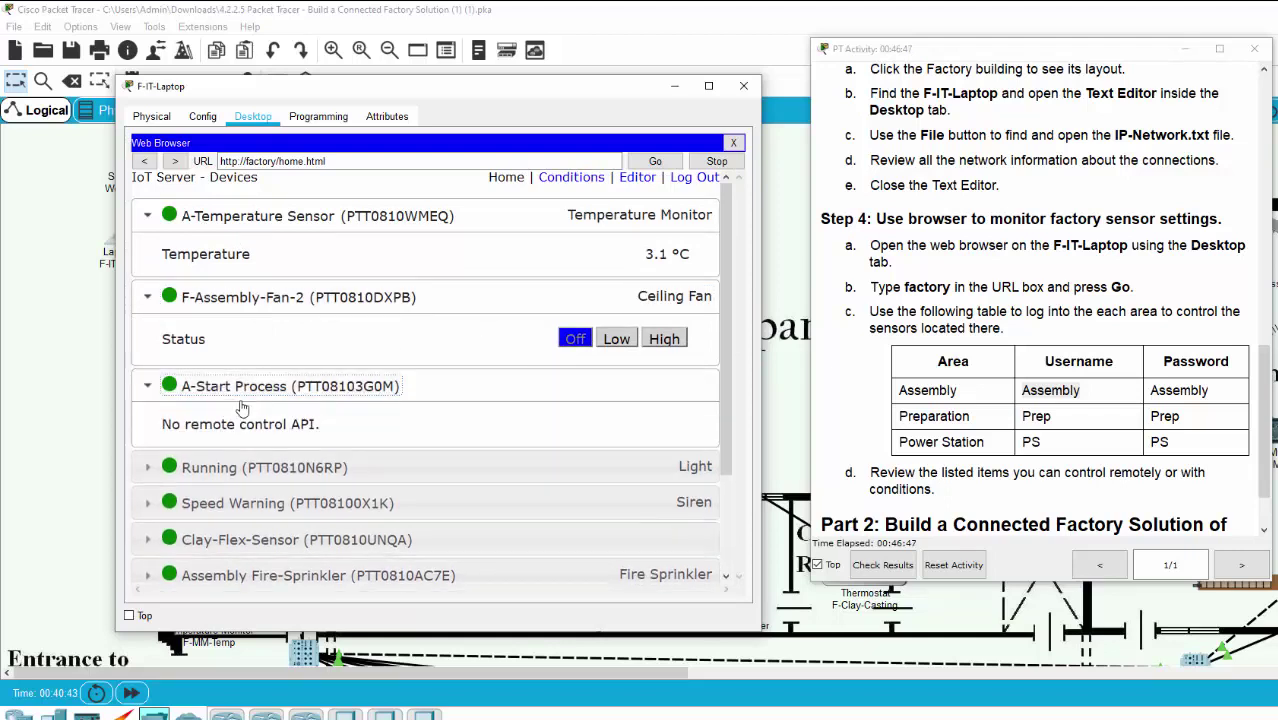
# Step: Expand the Running light, Speed Warning siren, Clay-Flex-Sensor and Assembly Fire-Sprinkler entries
pyautogui.scroll(-1, 278, 420)
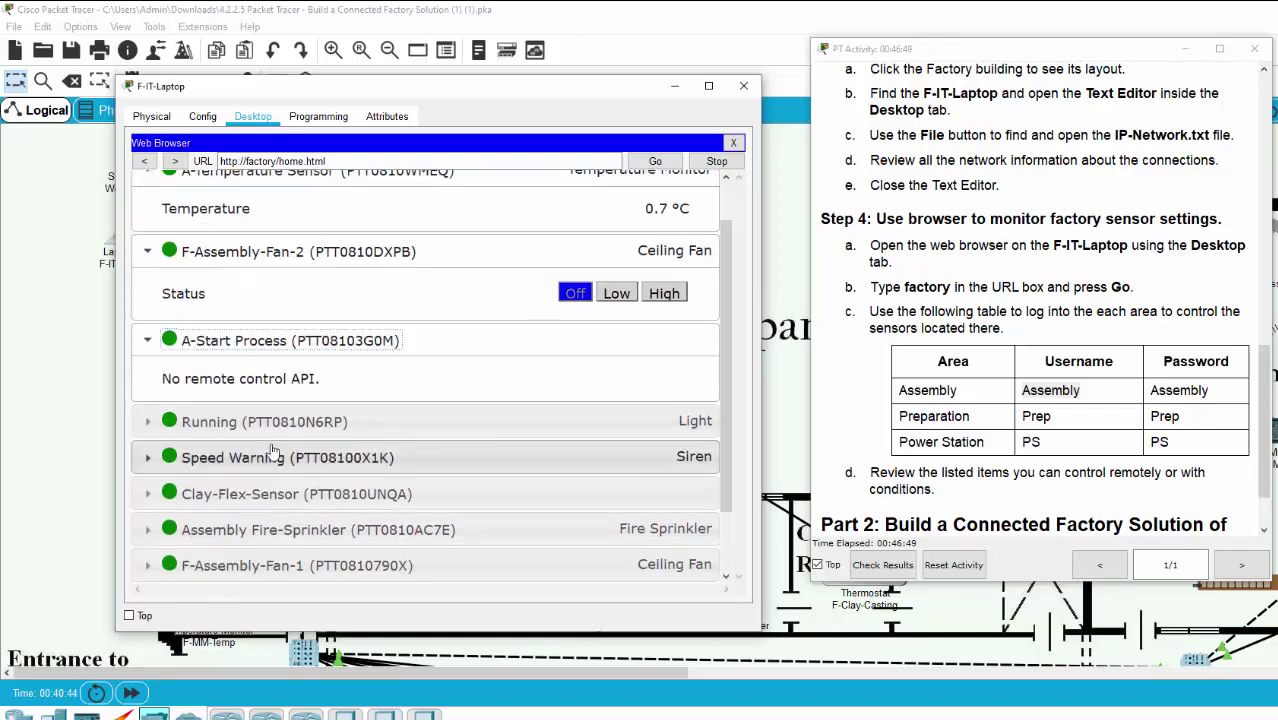
pyautogui.click(252, 425)
pyautogui.scroll(-2, 448, 456)
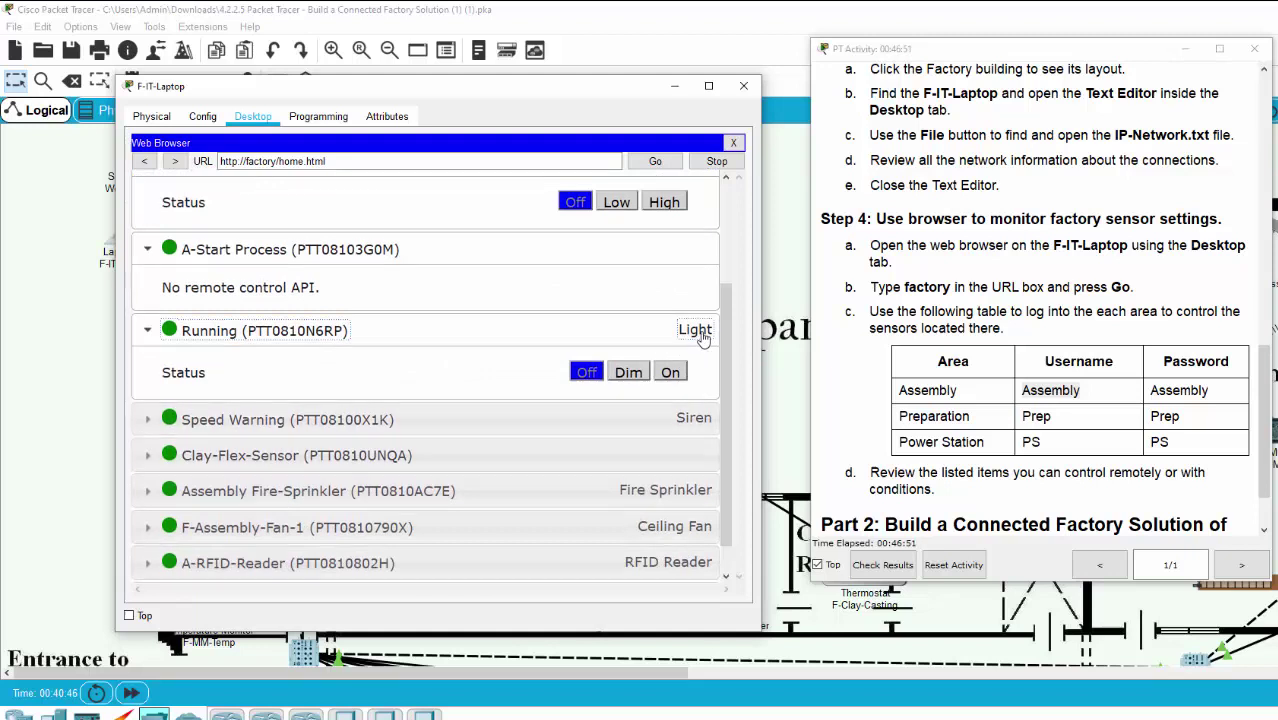
pyautogui.click(267, 425)
pyautogui.scroll(-1, 267, 438)
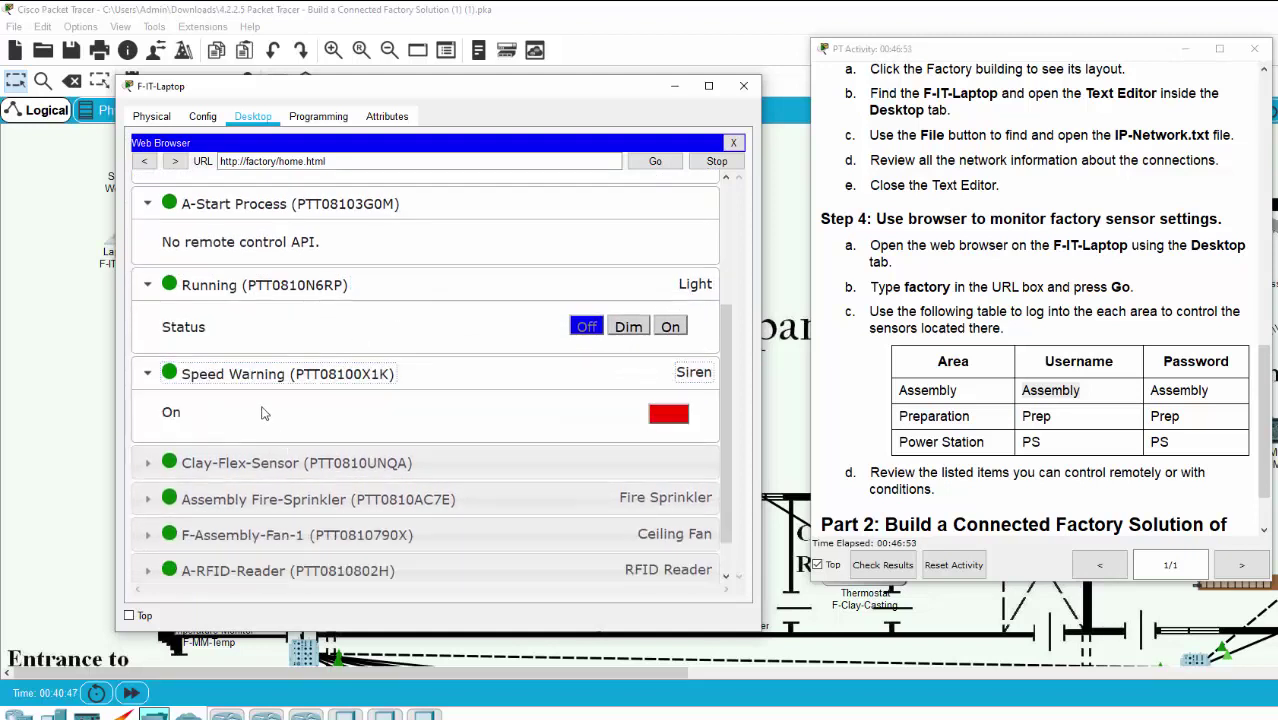
pyautogui.scroll(-1, 262, 425)
pyautogui.click(251, 428)
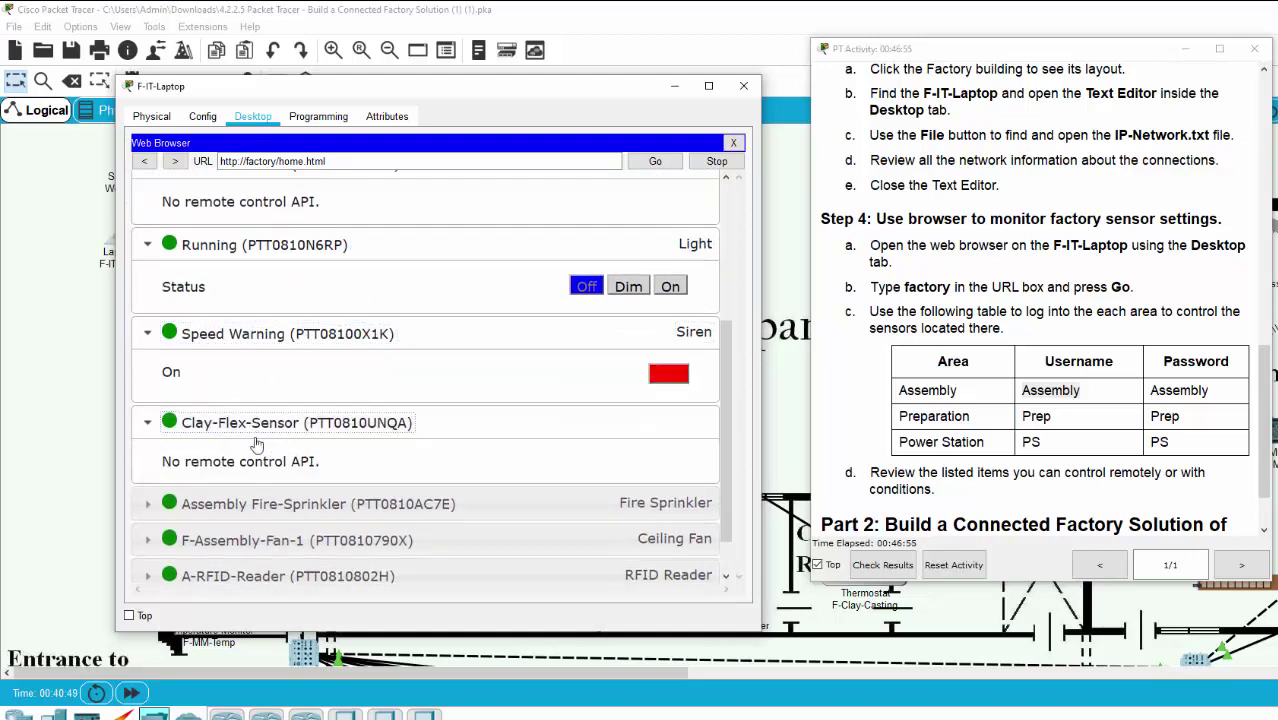
pyautogui.scroll(-1, 276, 452)
pyautogui.click(281, 457)
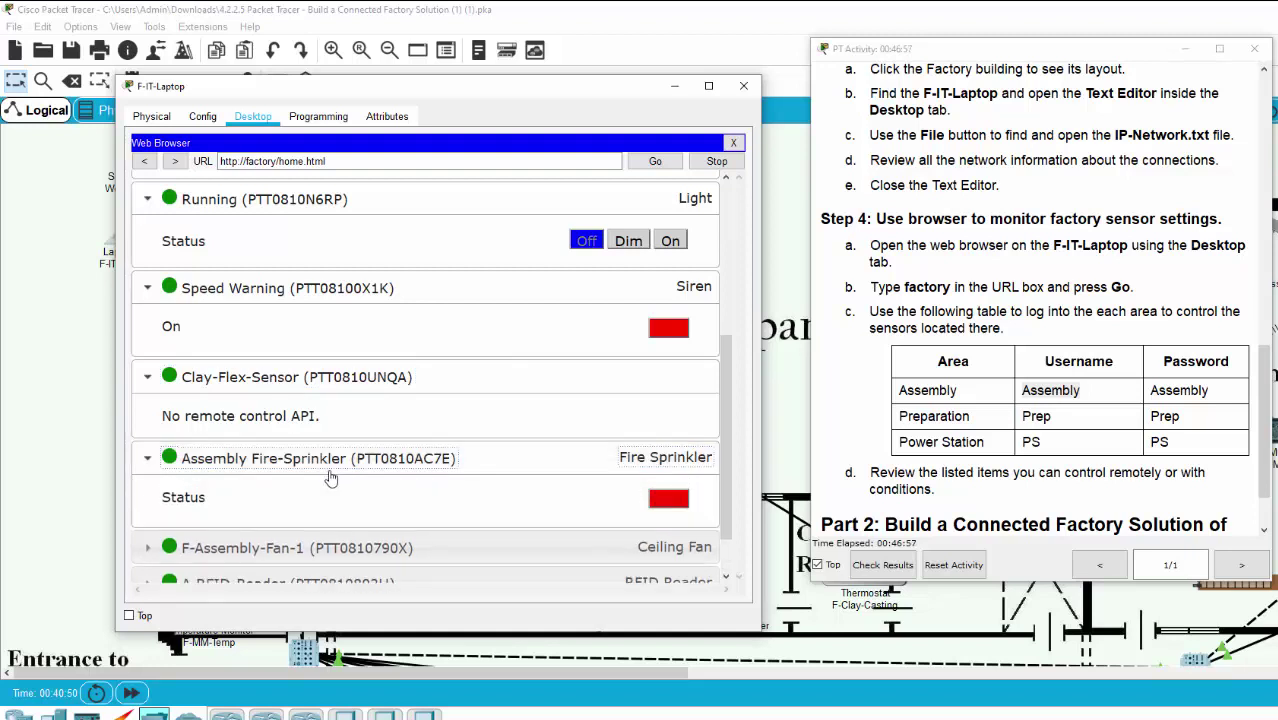
# Step: Expand F-Assembly-Fan-1, A-RFID-Reader and Process Indicator at the bottom of the list
pyautogui.scroll(-1, 331, 478)
pyautogui.click(285, 495)
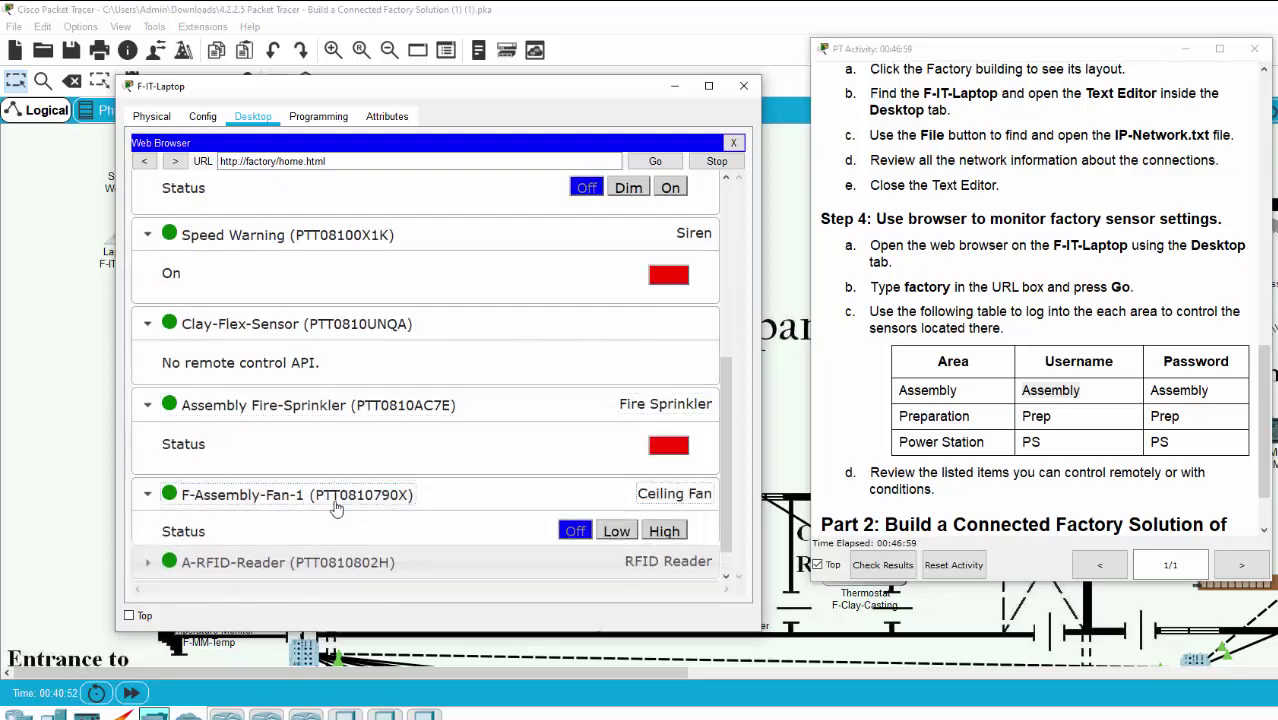
pyautogui.scroll(-1, 290, 510)
pyautogui.click(293, 531)
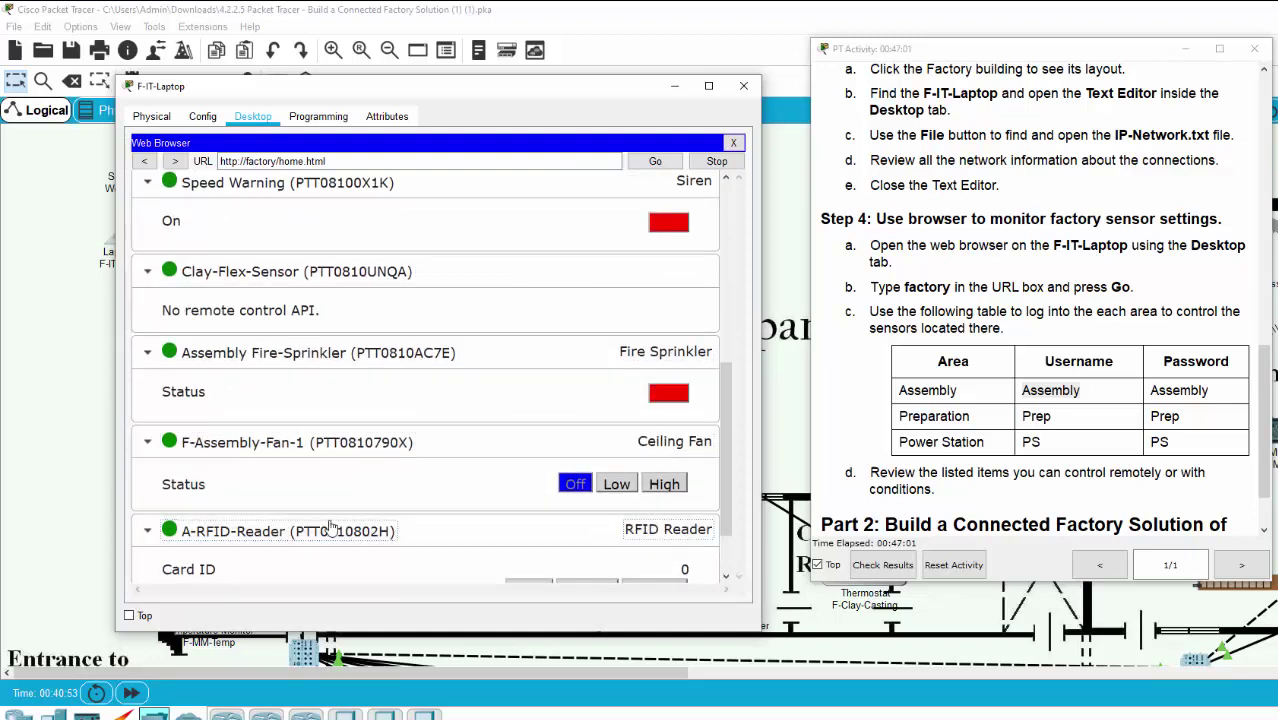
pyautogui.scroll(-1, 330, 528)
pyautogui.click(285, 565)
pyautogui.scroll(-1, 310, 560)
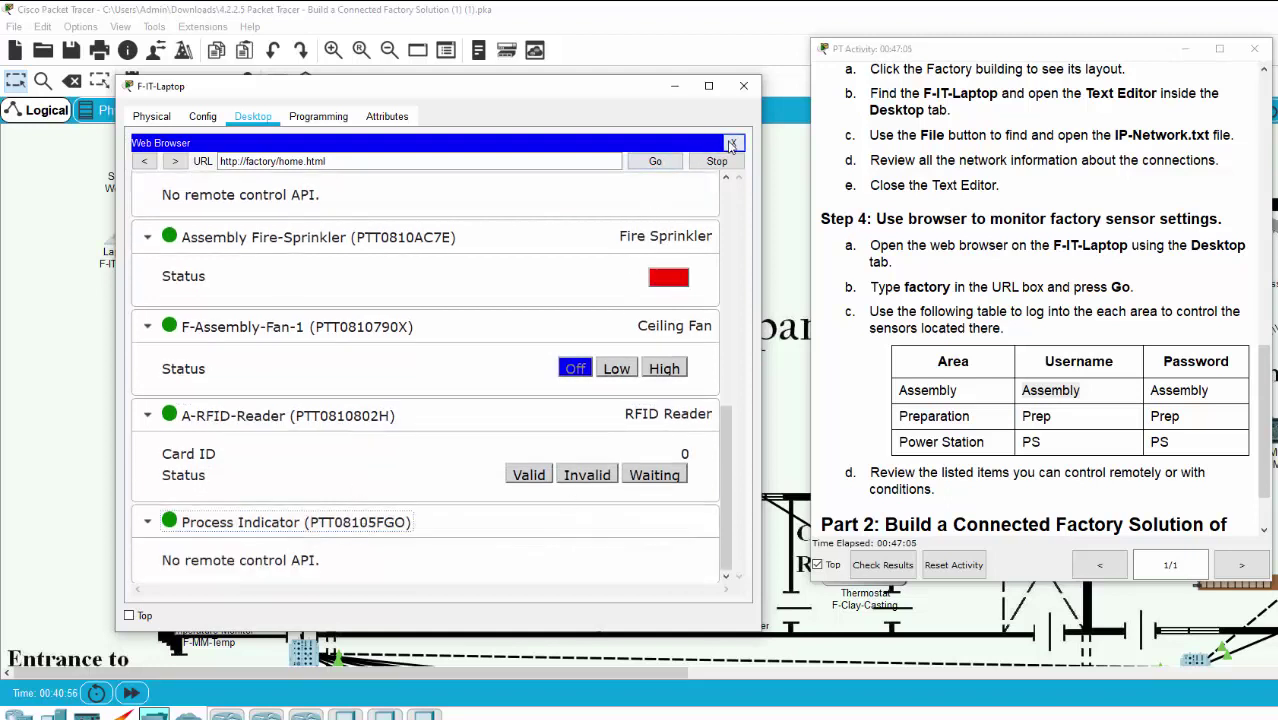
# Step: Close the Web Browser and relaunch it from the laptop Desktop
pyautogui.click(733, 145)
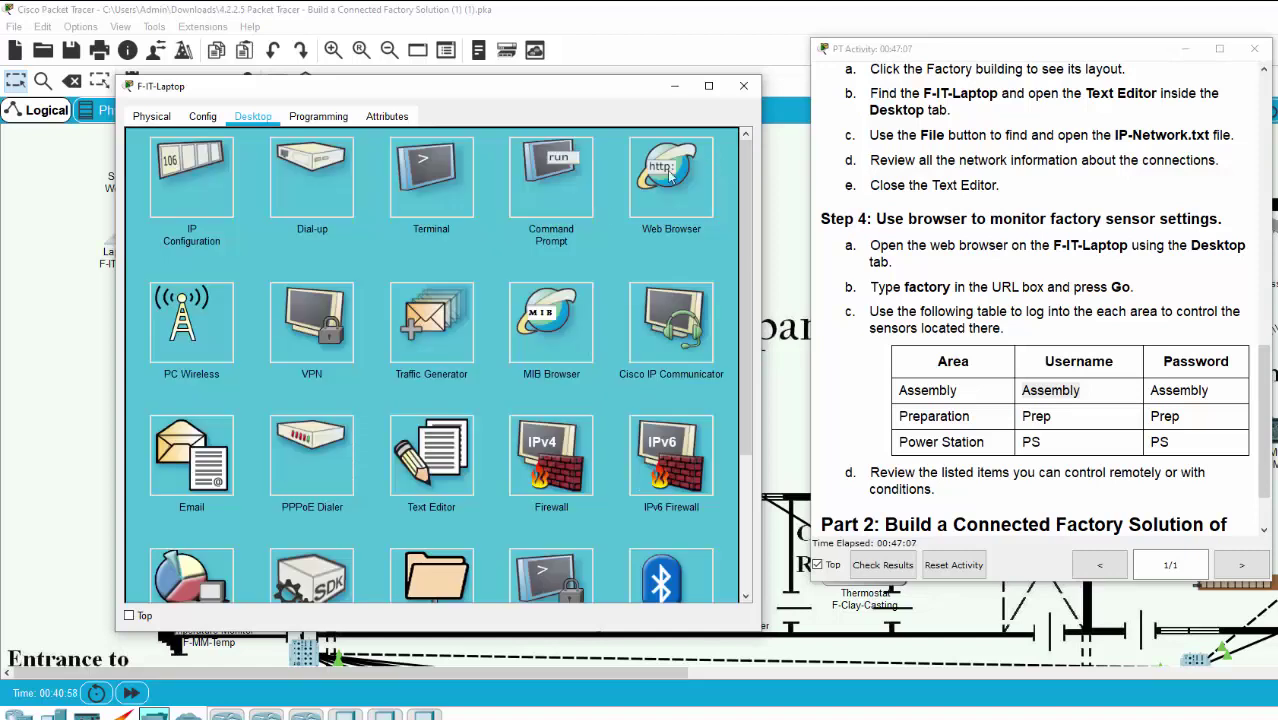
pyautogui.click(668, 178)
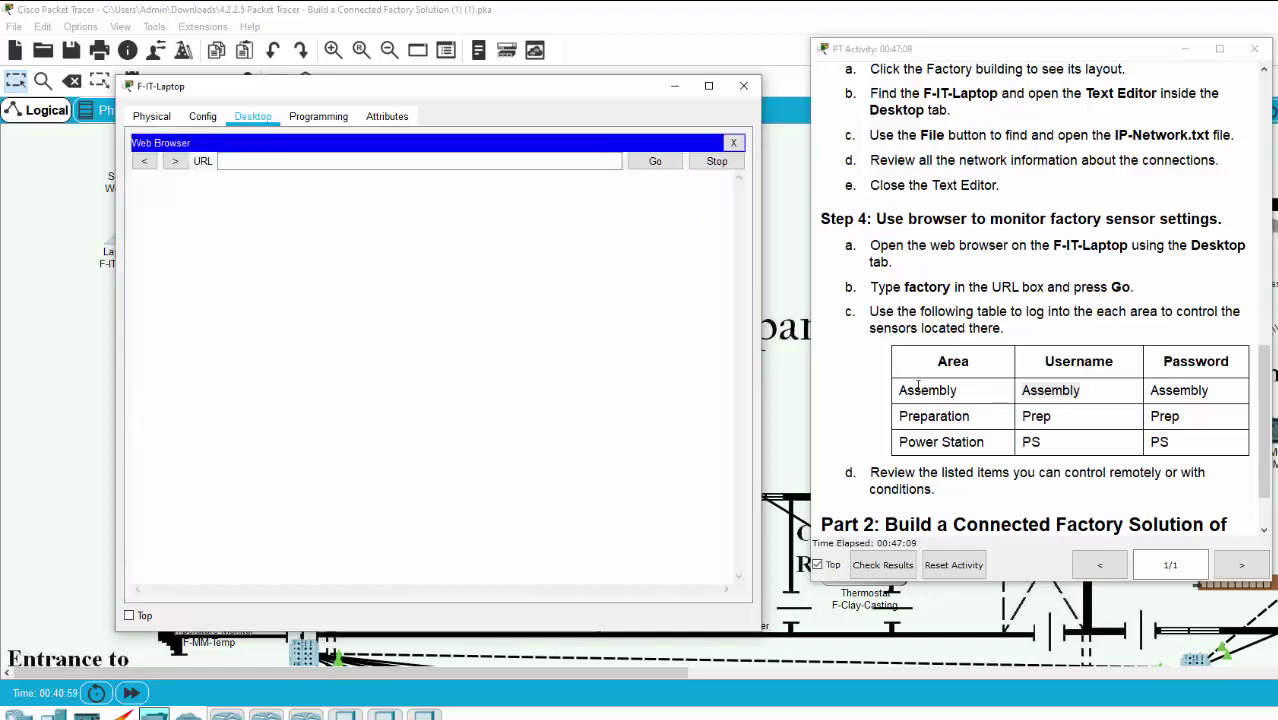